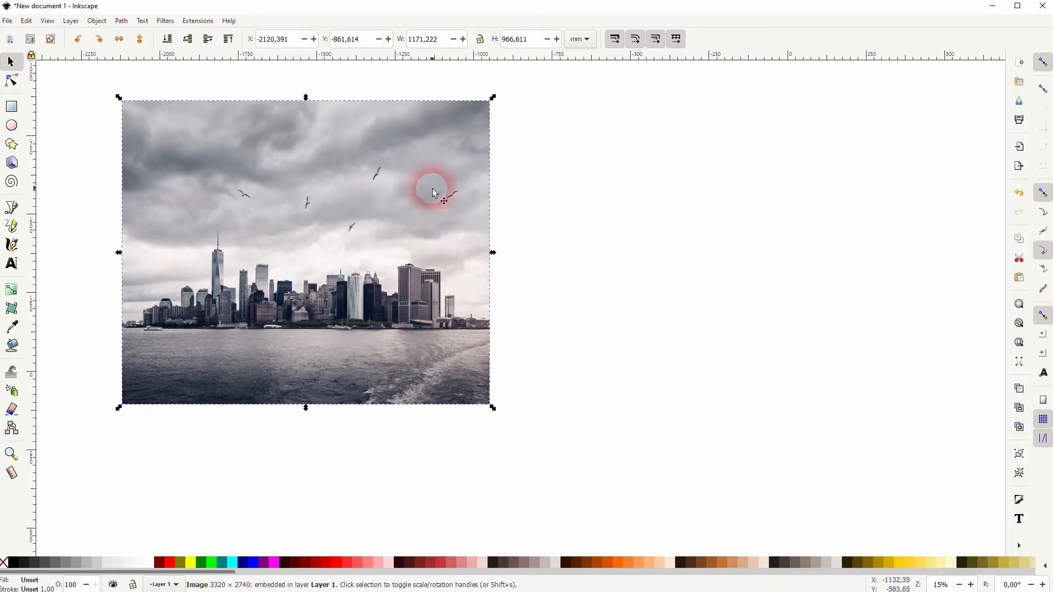
# Duplicate the skyline photo and move the copy to the empty canvas area beside the original
pyautogui.click(513, 261)
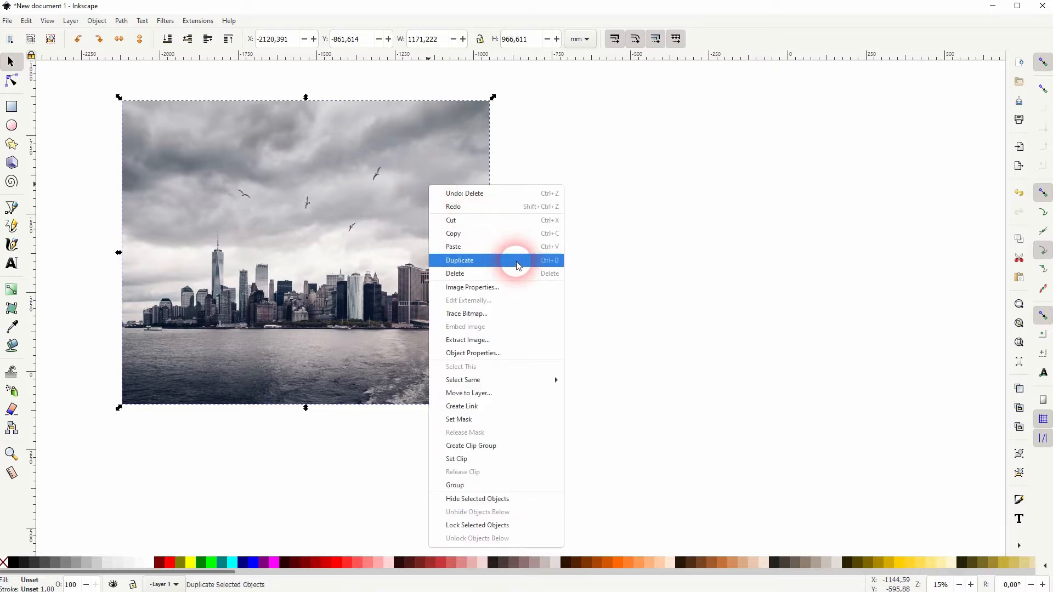
pyautogui.click(516, 262)
pyautogui.moveTo(265, 257); pyautogui.dragTo(588, 358)
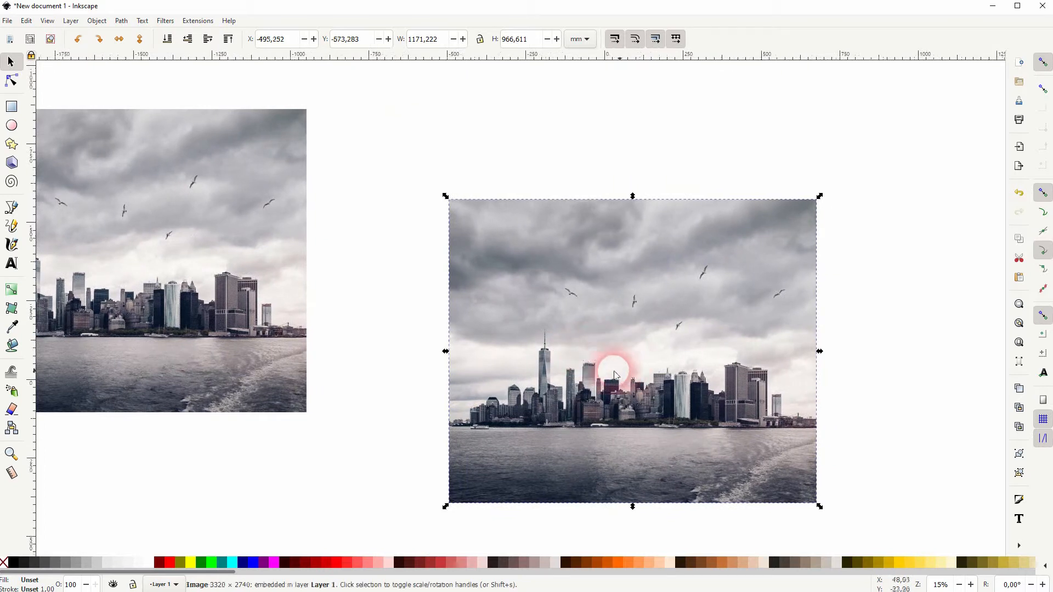
# Add the bold sans-serif text "NEW YORK", enlarge it to about 1119 mm wide, and place it over the copied photo's skyline
pyautogui.click(11, 264)
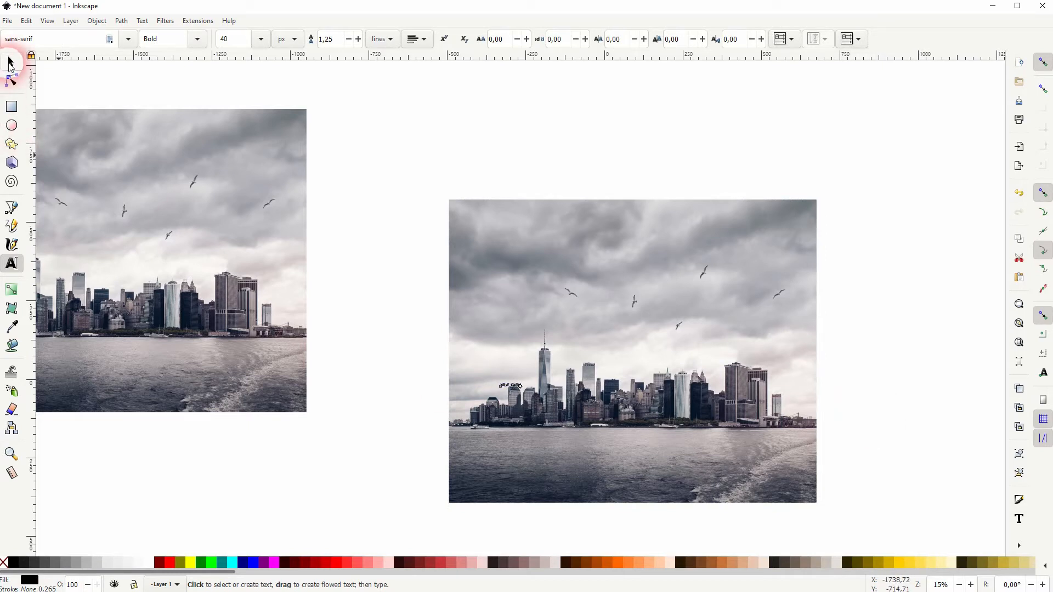
pyautogui.click(10, 64)
pyautogui.moveTo(520, 383); pyautogui.dragTo(858, 219)
pyautogui.moveTo(680, 373); pyautogui.dragTo(639, 393)
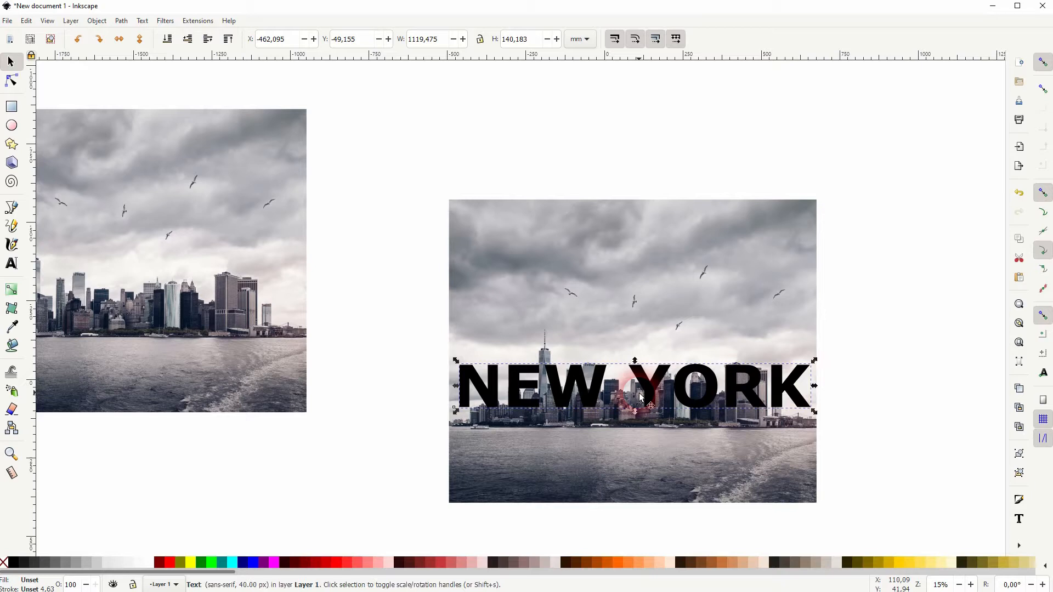
# Compare white and black fills and a black outline on the NEW YORK text, leaving it white without a stroke
pyautogui.click(151, 565)
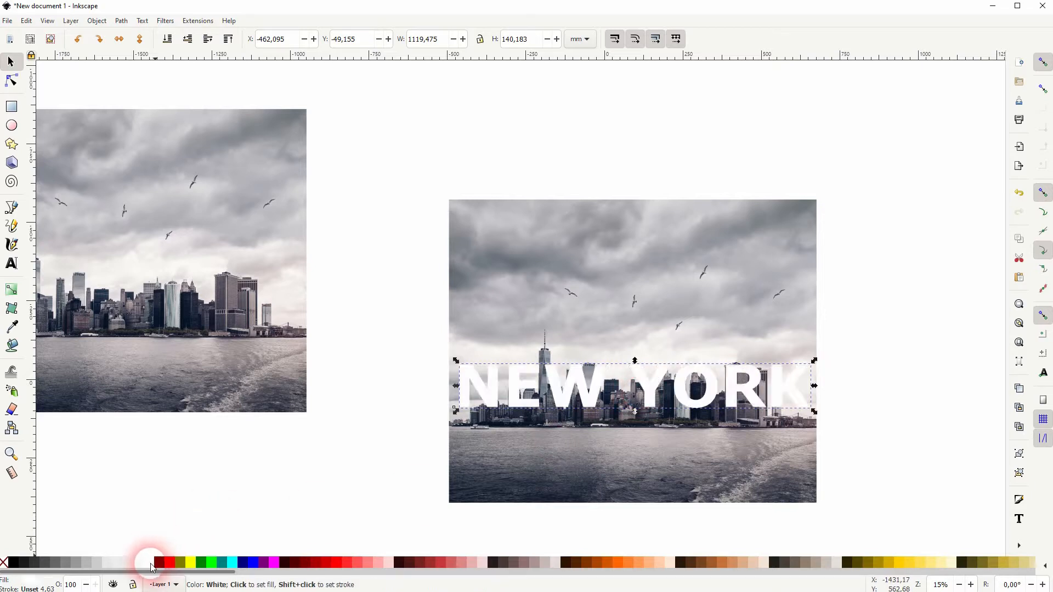
pyautogui.click(16, 563)
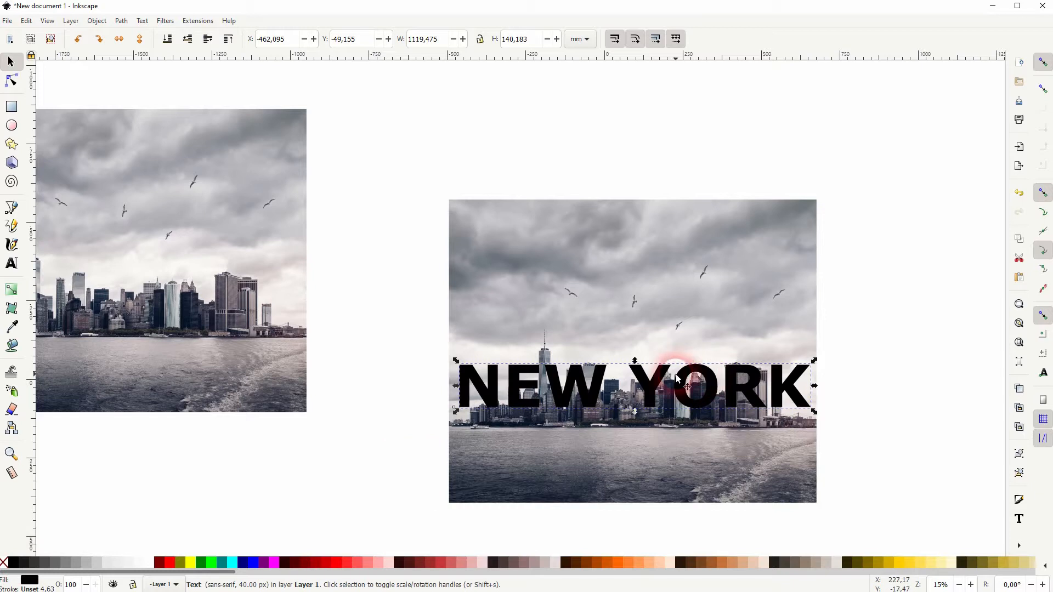
pyautogui.click(149, 565)
pyautogui.keyDown('shift'); pyautogui.click(15, 565); pyautogui.keyUp('shift')
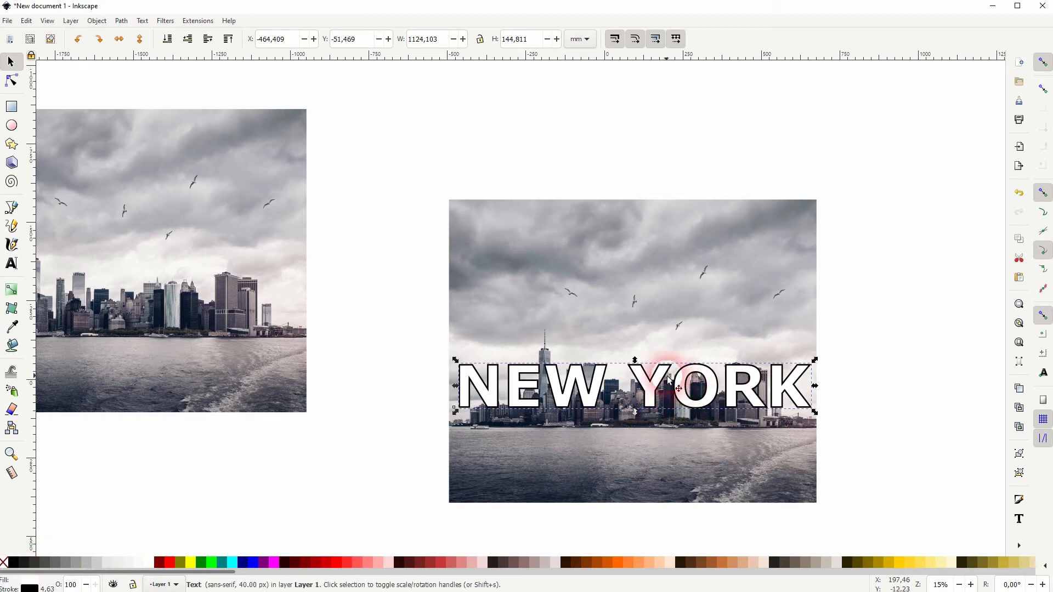
pyautogui.keyDown('shift'); pyautogui.click(4, 563); pyautogui.keyUp('shift')
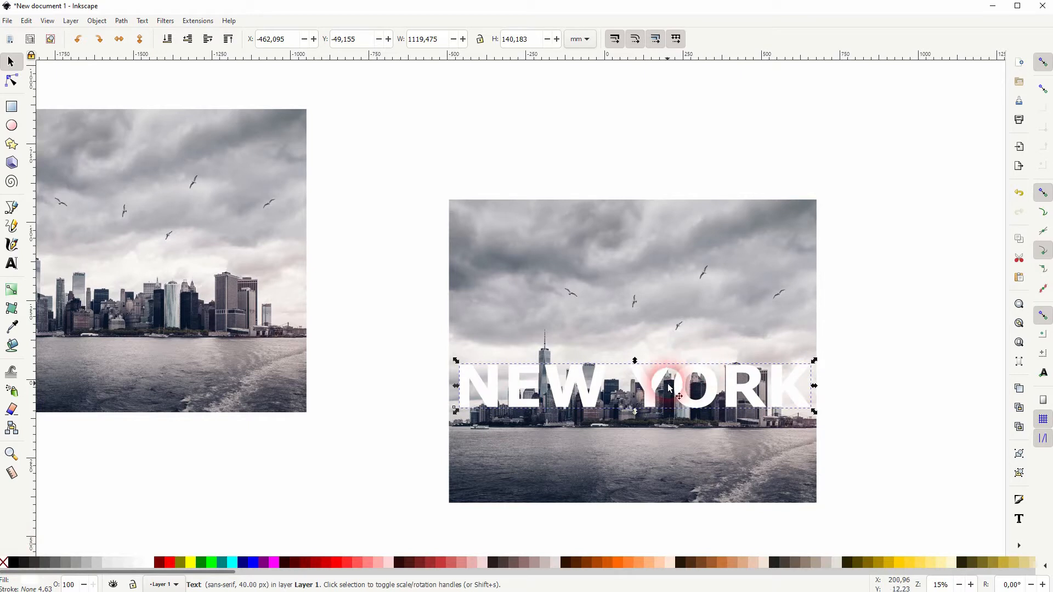
# Try the Normal font style and a width of about 1138 mm on the NEW YORK text, and undo both changes
pyautogui.click(11, 263)
pyautogui.click(64, 43)
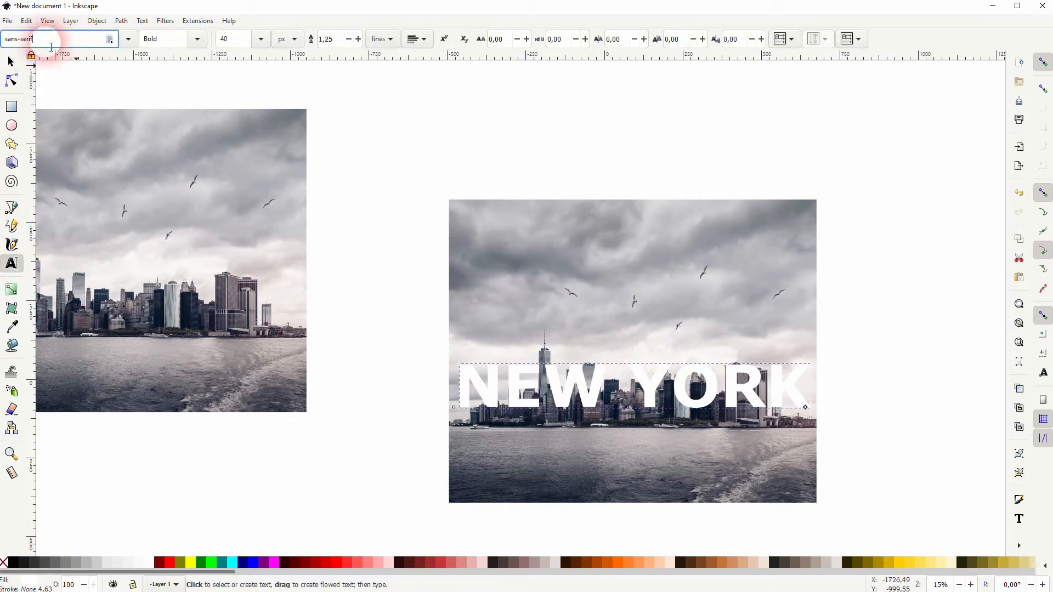
pyautogui.click(197, 38)
pyautogui.click(185, 58)
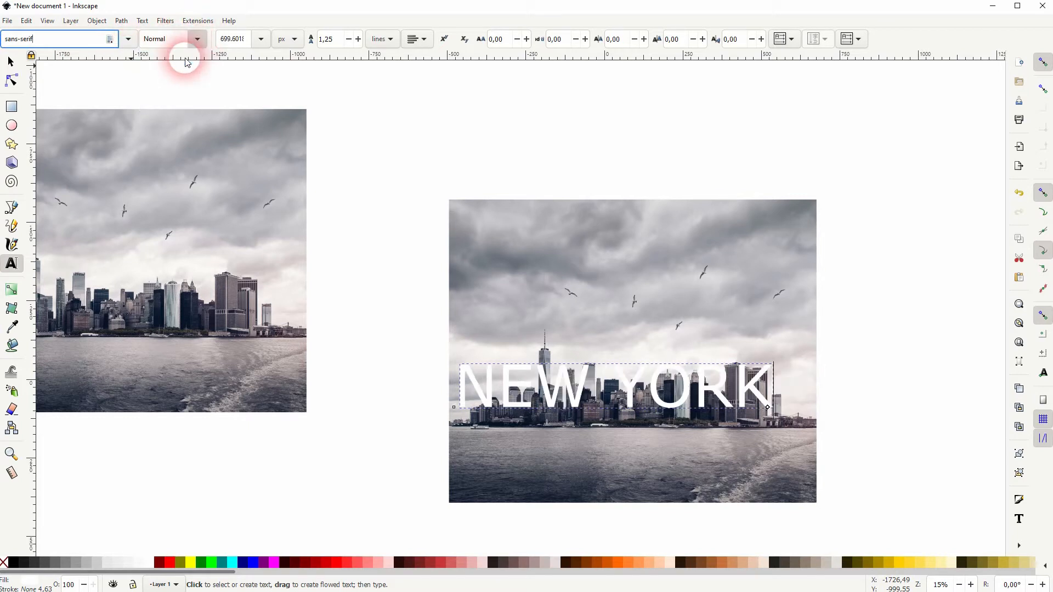
pyautogui.click(11, 61)
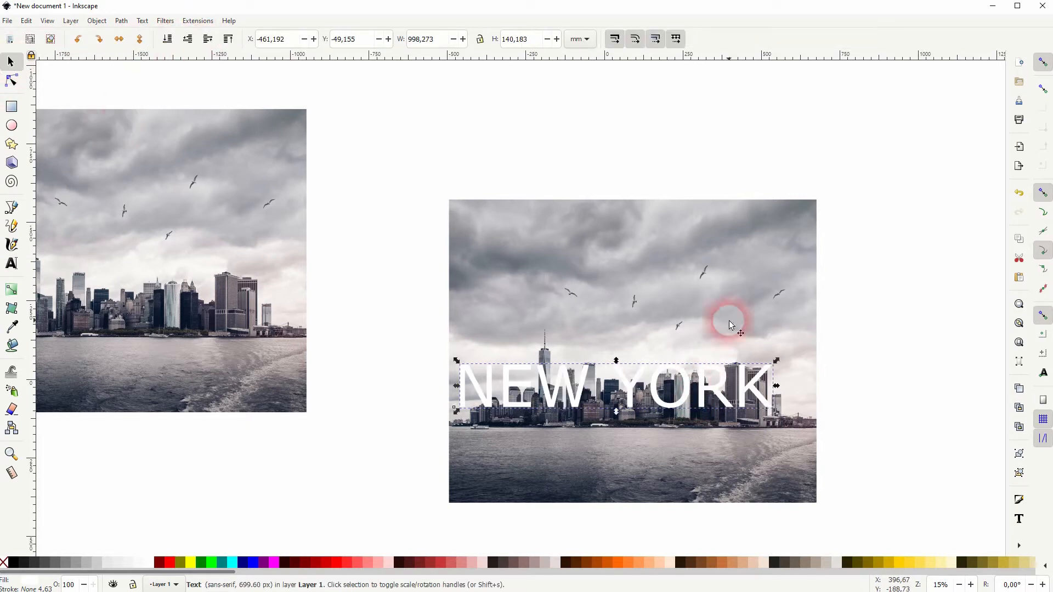
pyautogui.moveTo(768, 351); pyautogui.dragTo(824, 337)
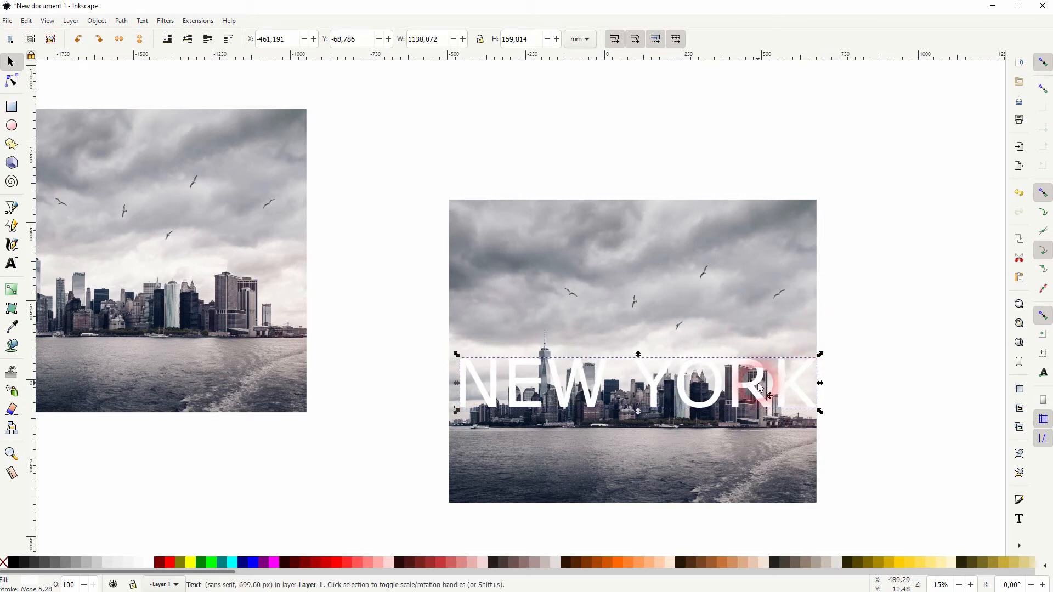
pyautogui.hotkey('ctrl', 'z')
pyautogui.hotkey('ctrl', 'z')
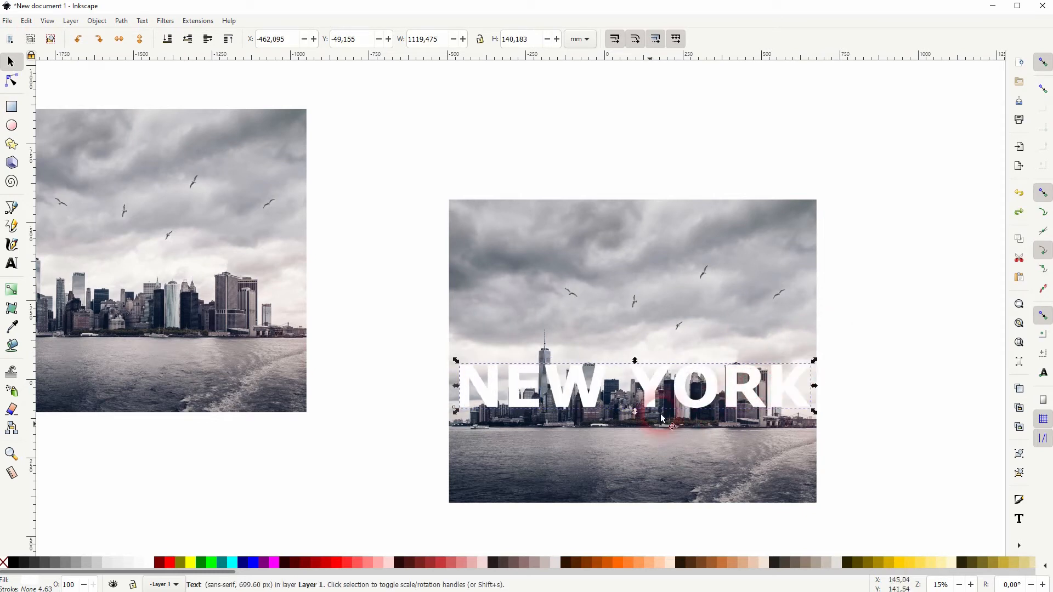
# Center the copied photo and the NEW YORK text on a common vertical axis, relative to the last selected object
pyautogui.moveTo(397, 519); pyautogui.dragTo(866, 153)
pyautogui.click(97, 20)
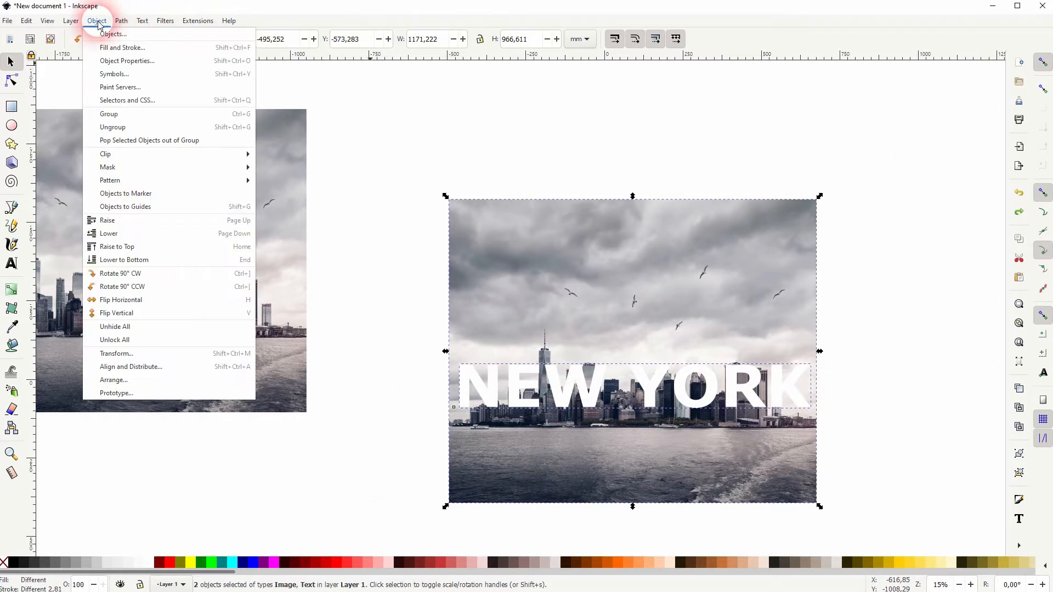
pyautogui.click(168, 374)
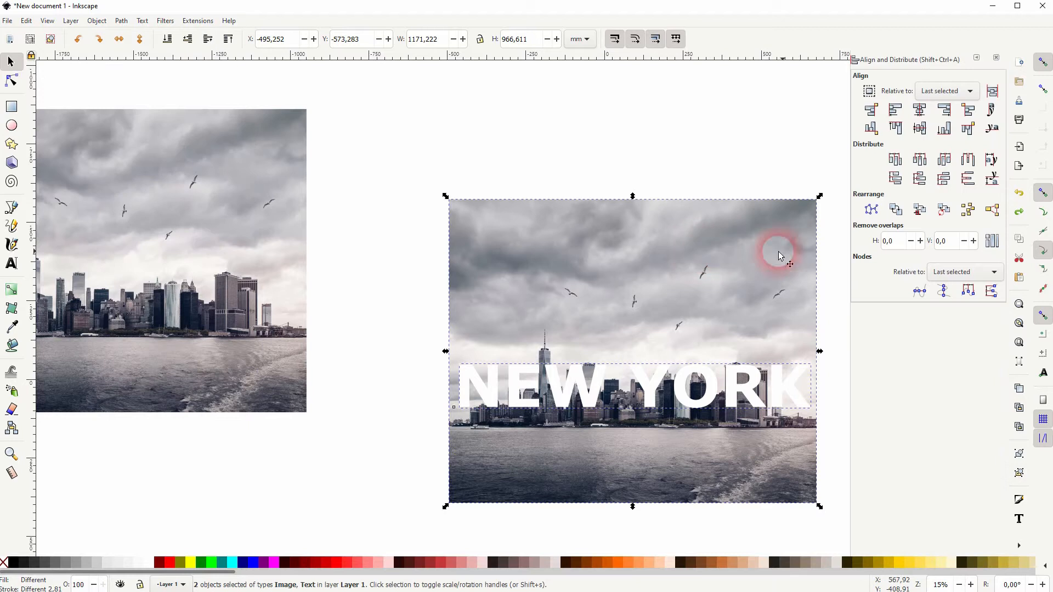
pyautogui.click(921, 112)
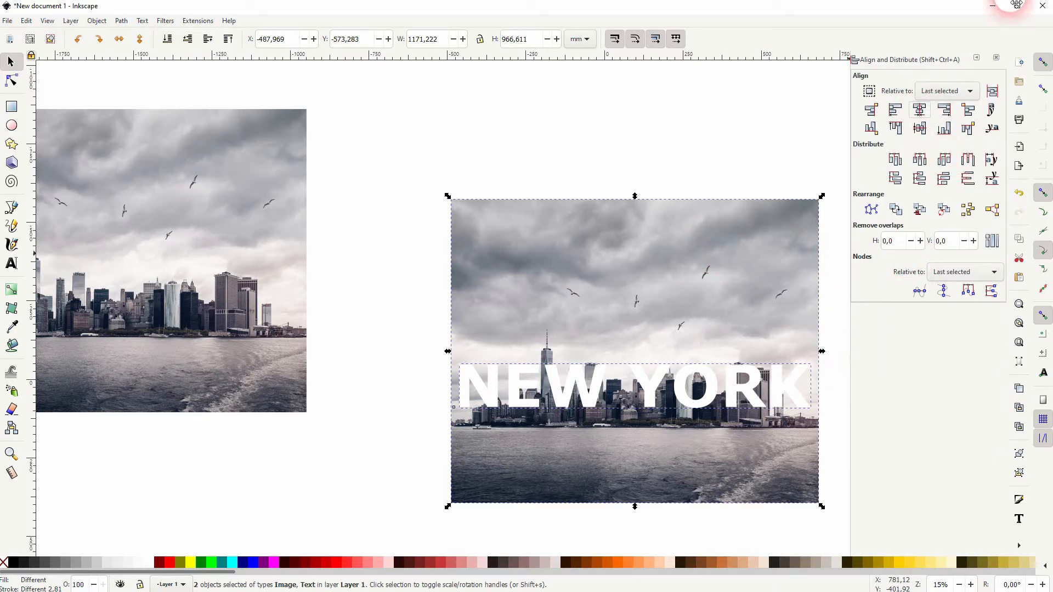
pyautogui.click(996, 57)
pyautogui.click(880, 380)
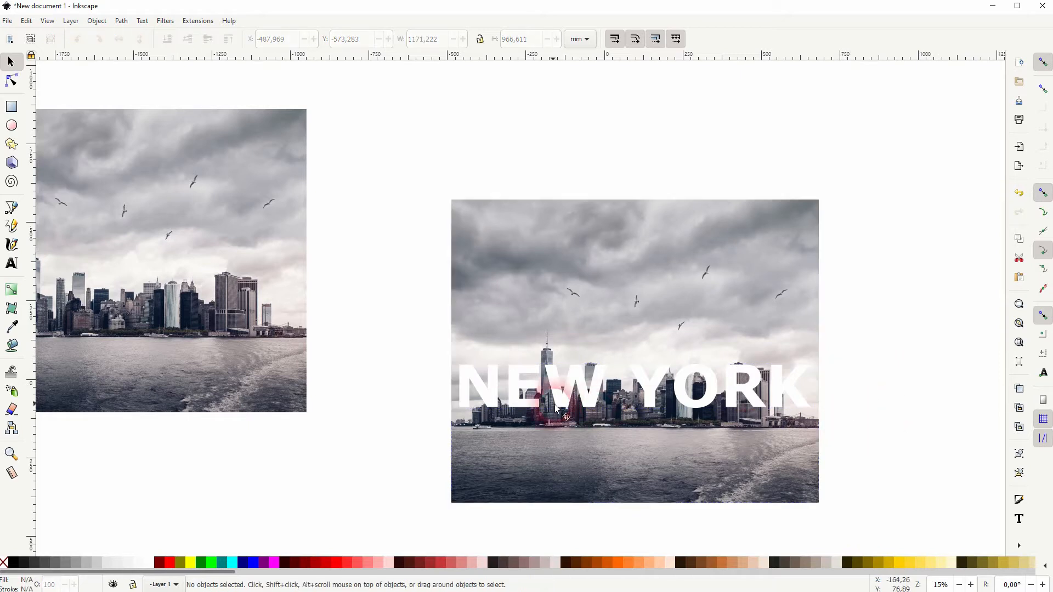
# Duplicate the original skyline photo and place the new copy exactly over the photo with the NEW YORK text
pyautogui.keyDown('ctrl'); pyautogui.scroll(3, 553, 373); pyautogui.keyUp('ctrl')
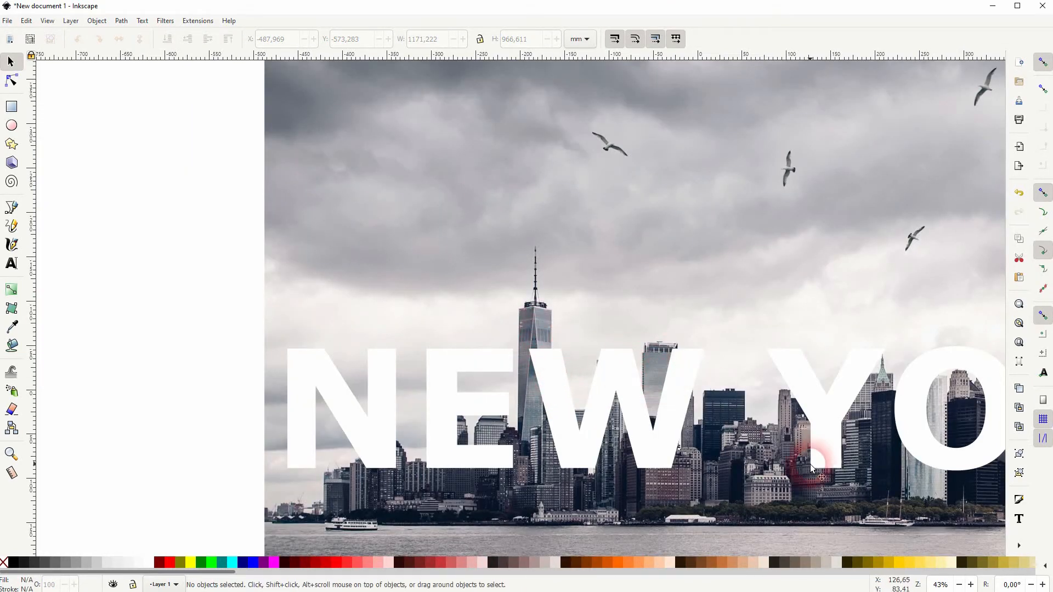
pyautogui.moveTo(811, 464); pyautogui.dragTo(708, 442)
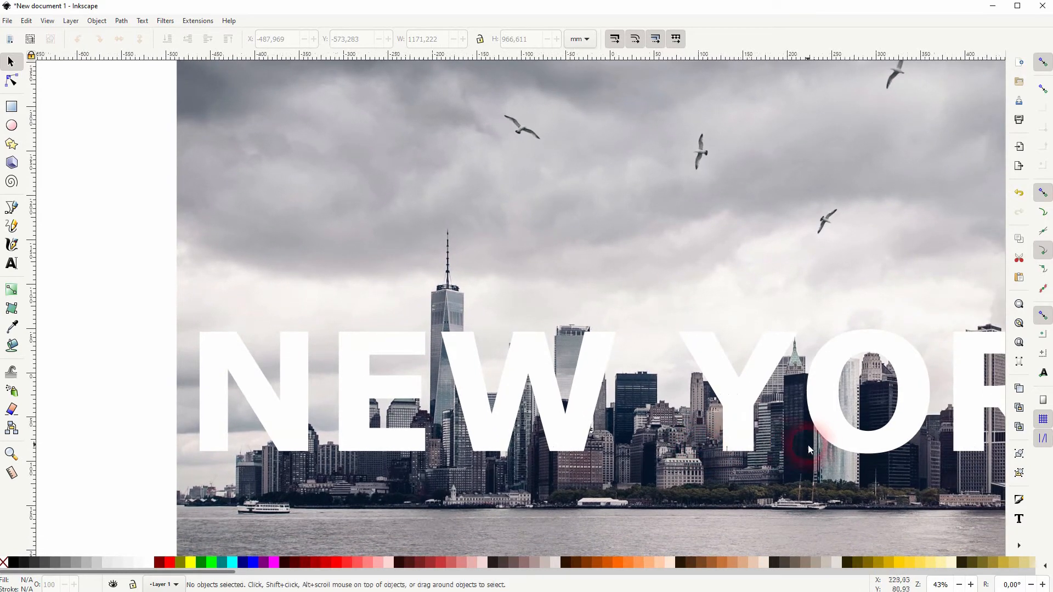
pyautogui.keyDown('ctrl'); pyautogui.scroll(-2, 658, 262); pyautogui.keyUp('ctrl')
pyautogui.keyDown('ctrl'); pyautogui.scroll(-1, 657, 263); pyautogui.keyUp('ctrl')
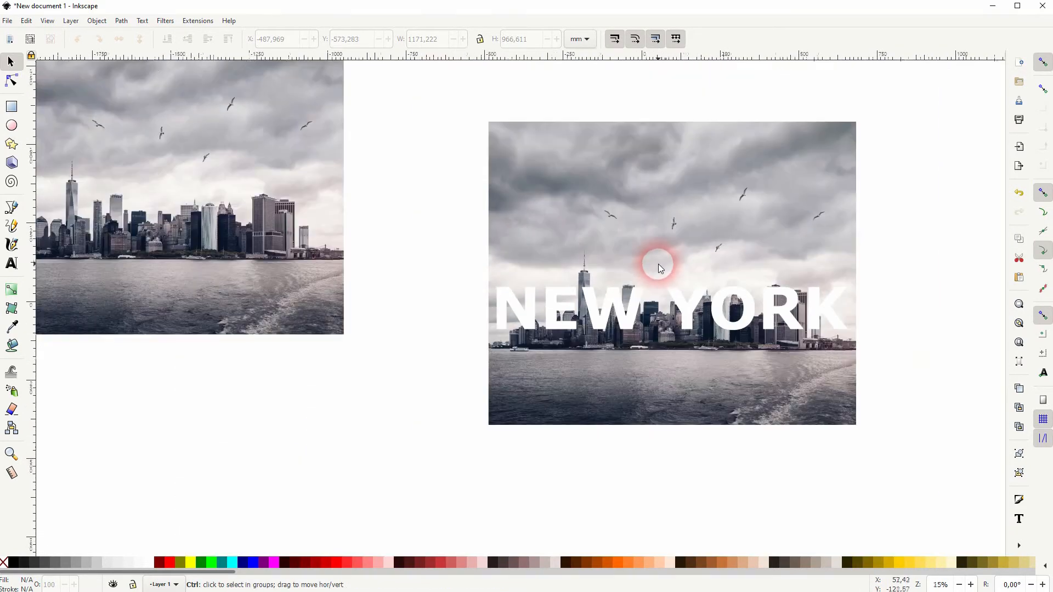
pyautogui.click(258, 248)
pyautogui.moveTo(174, 234); pyautogui.dragTo(666, 304)
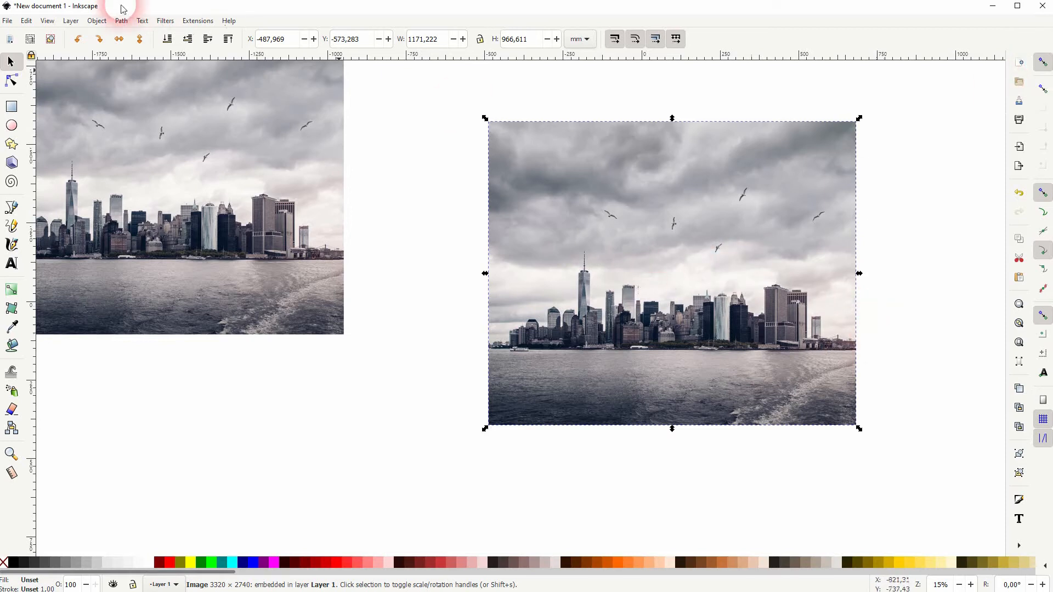
# Lower the opacity of the top photo to about 42.6% so the text shows through
pyautogui.click(96, 20)
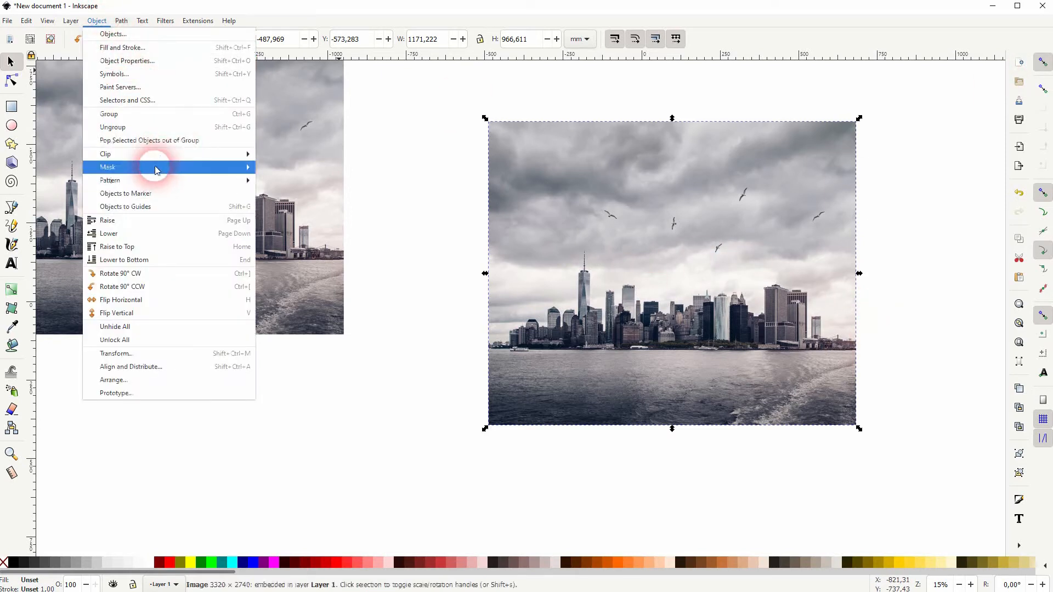
pyautogui.click(122, 47)
pyautogui.click(871, 305)
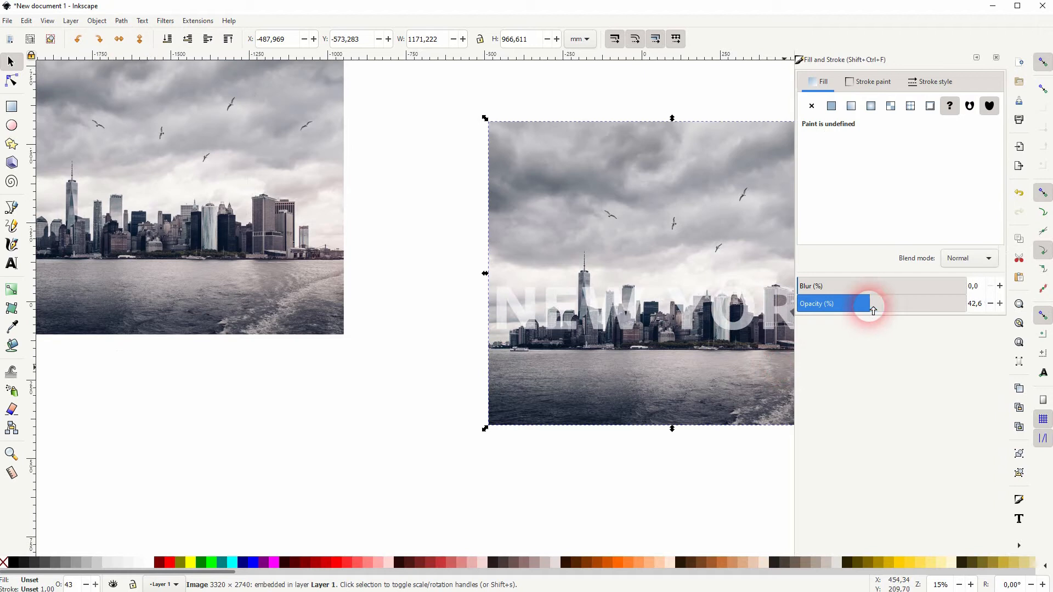
pyautogui.click(404, 425)
pyautogui.click(996, 57)
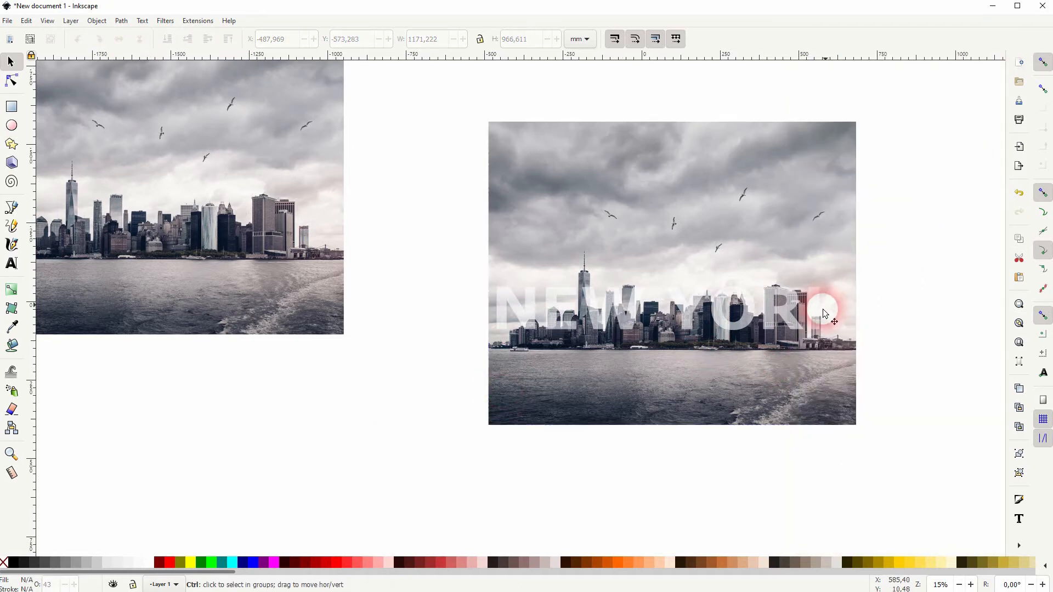
# Trace the tallest tower's body where it crosses the text as a closed Bezier path and fill it black without a stroke
pyautogui.scroll(3, 778, 303)
pyautogui.moveTo(231, 332); pyautogui.dragTo(415, 369)
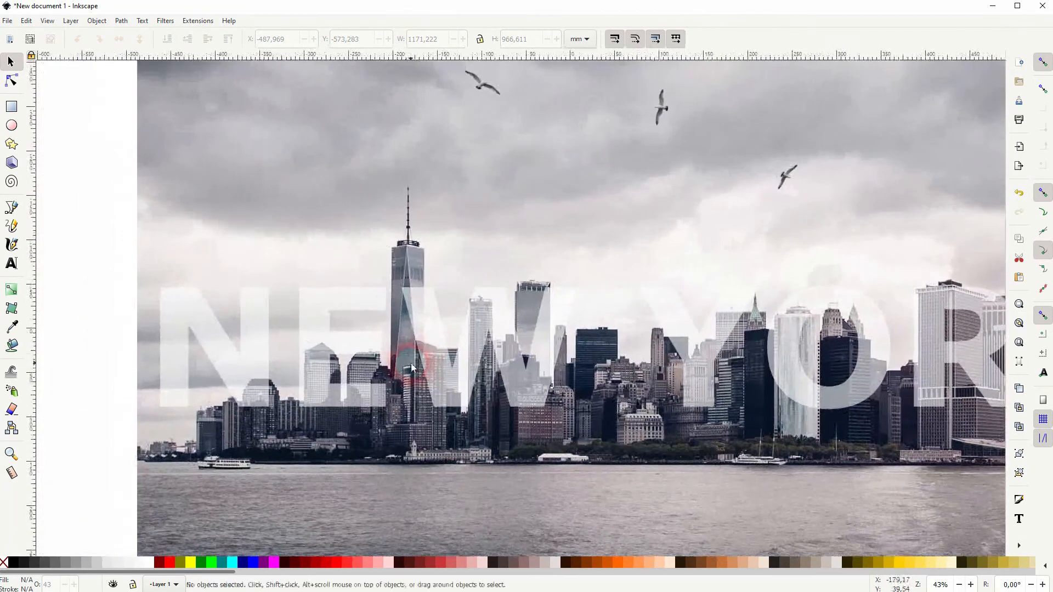
pyautogui.scroll(1, 400, 327)
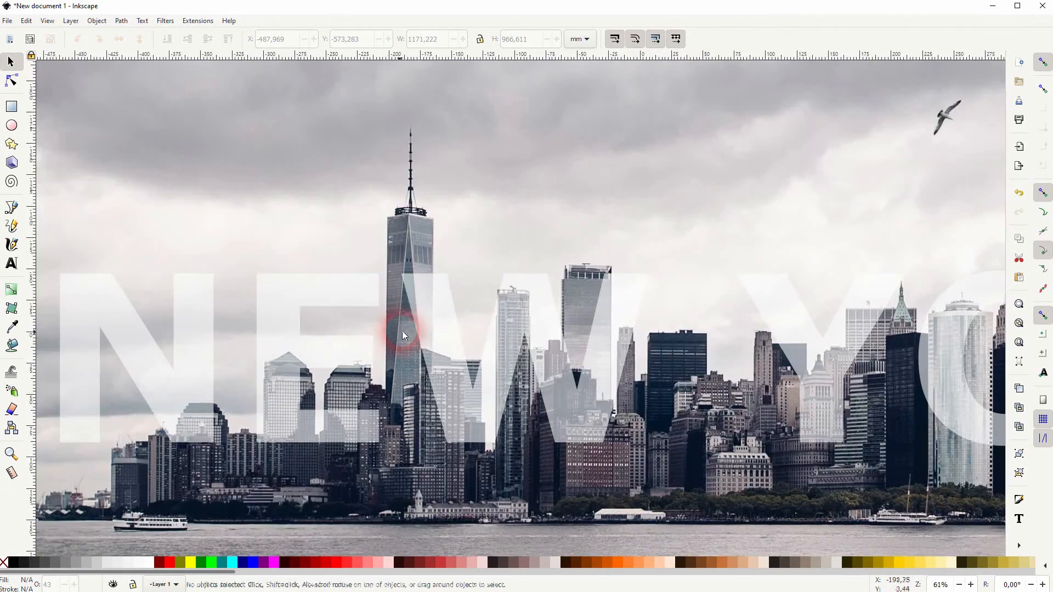
pyautogui.click(11, 207)
pyautogui.click(388, 394)
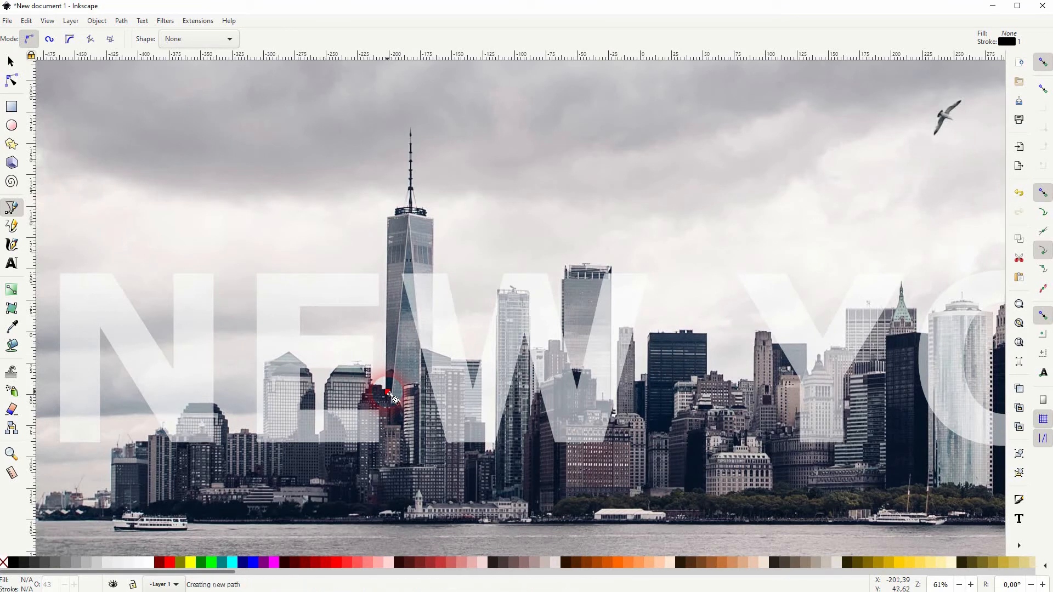
pyautogui.click(390, 244)
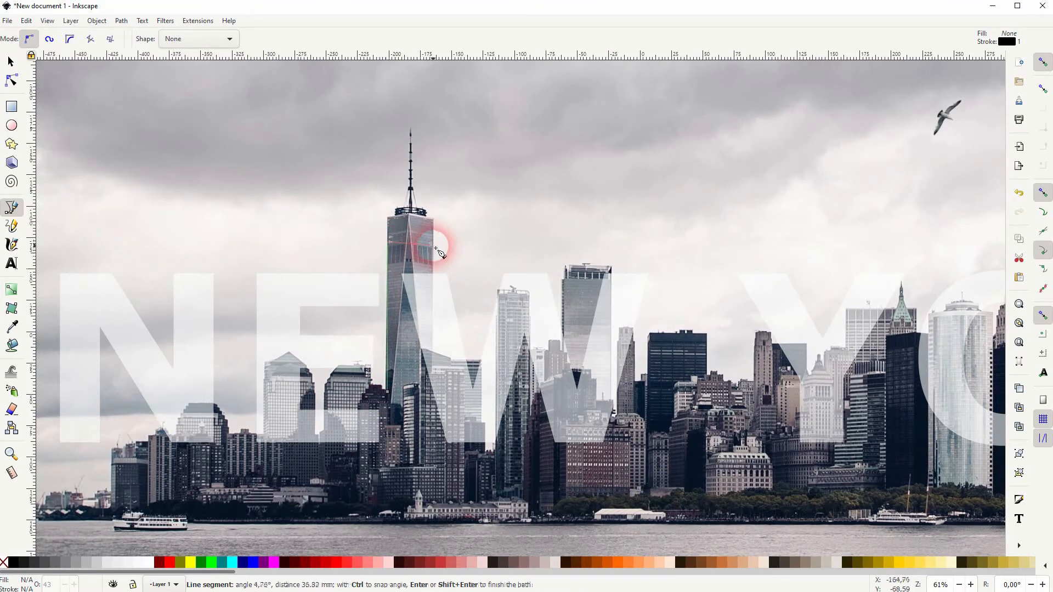
pyautogui.click(435, 246)
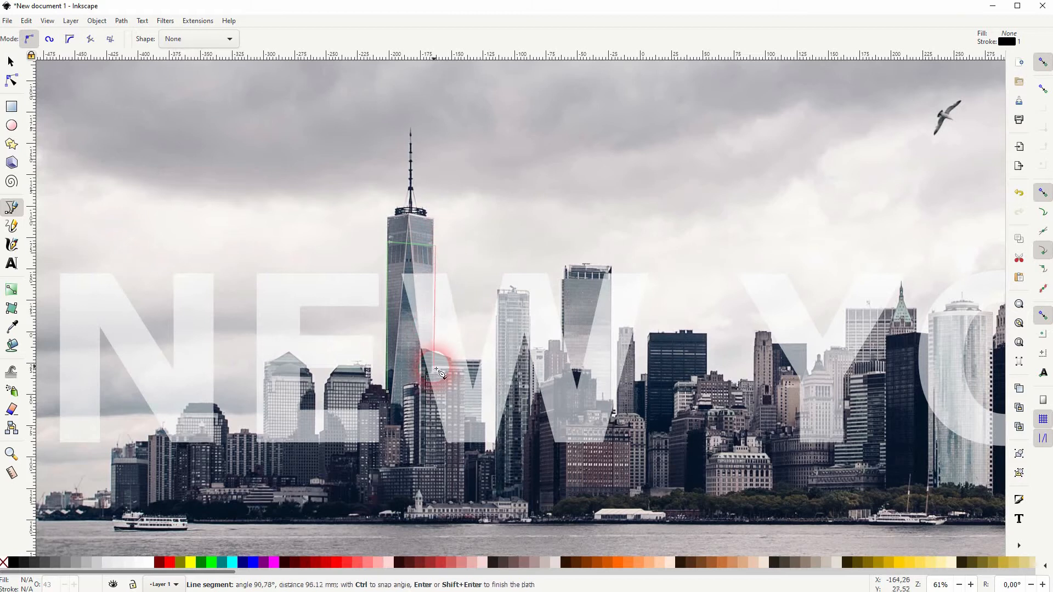
pyautogui.scroll(2, 440, 373)
pyautogui.click(436, 335)
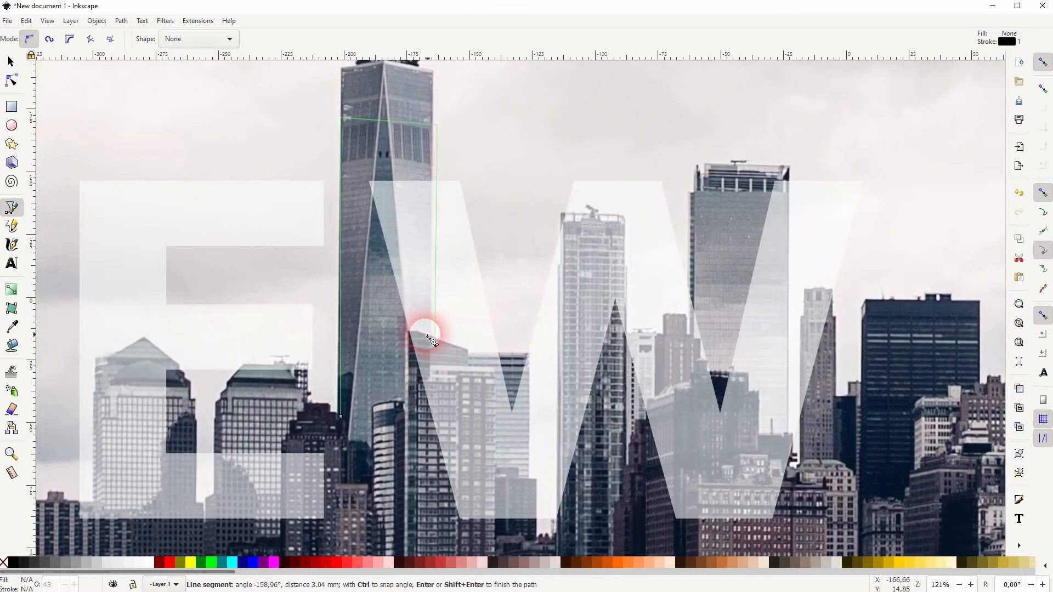
pyautogui.click(408, 332)
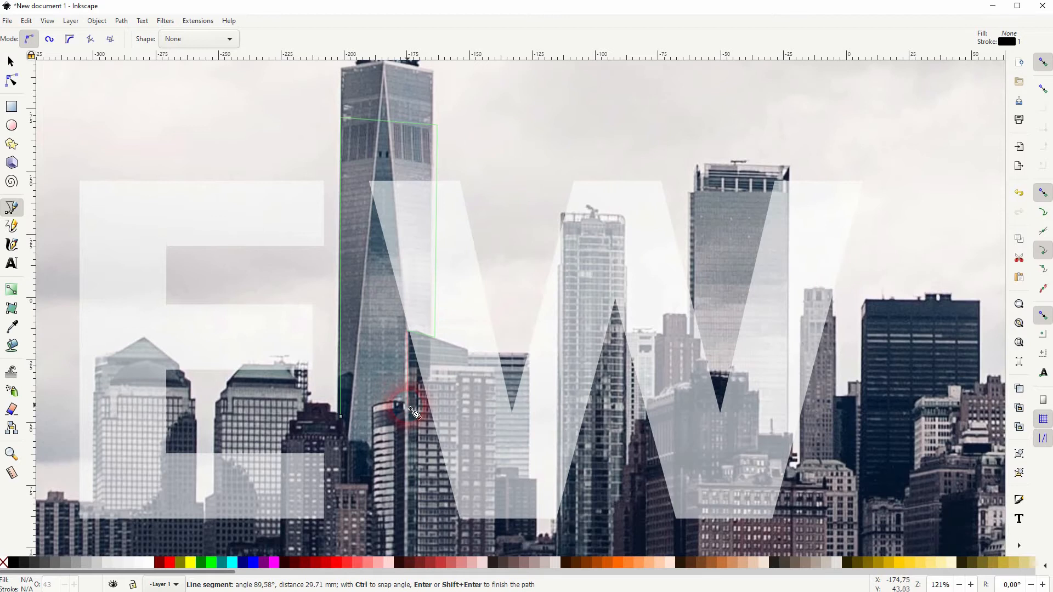
pyautogui.click(407, 407)
pyautogui.click(387, 407)
pyautogui.click(373, 409)
pyautogui.click(373, 452)
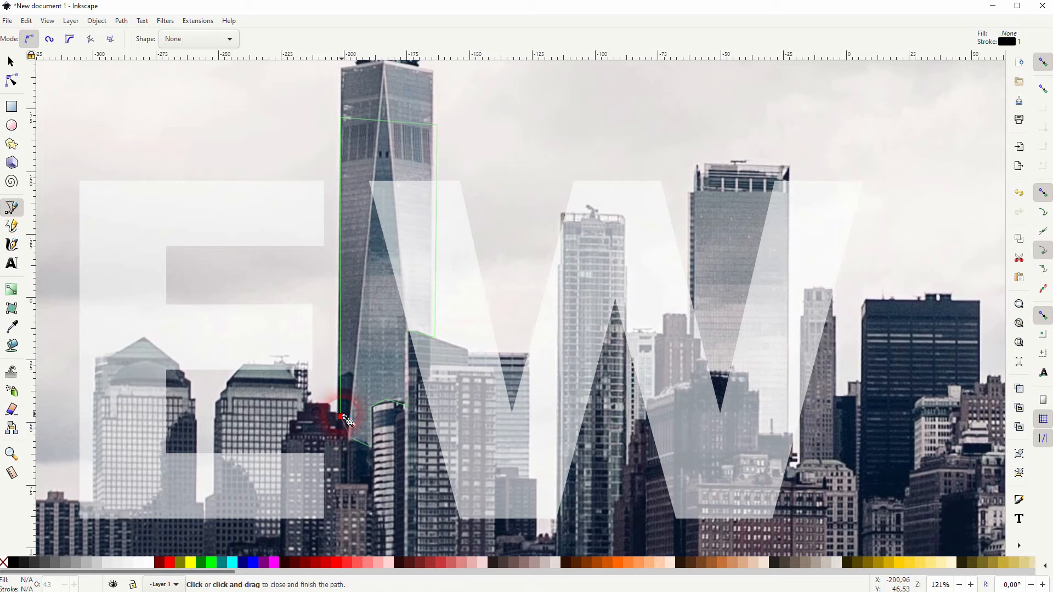
pyautogui.click(343, 417)
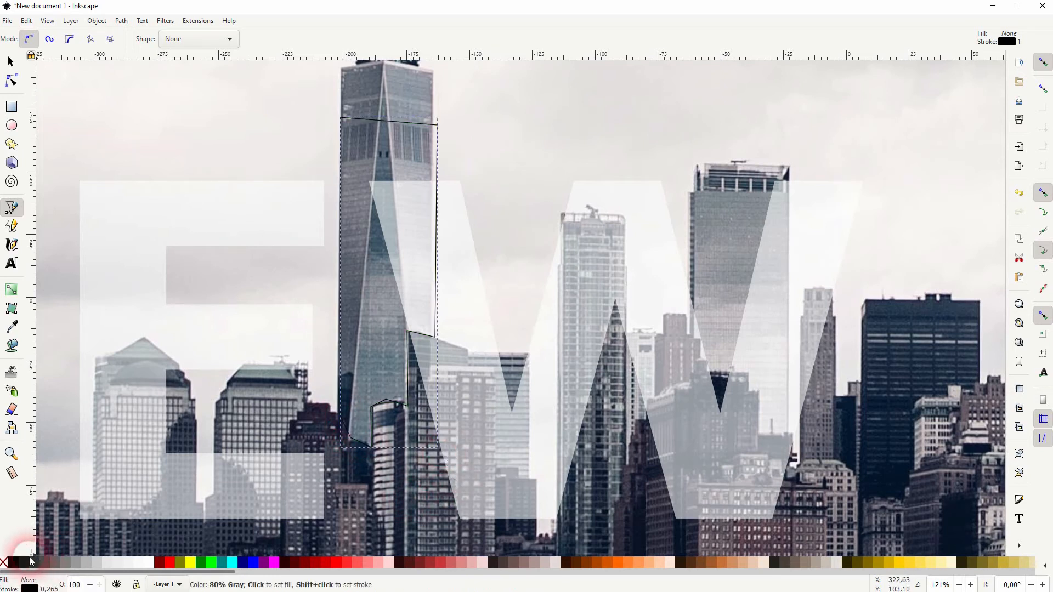
pyautogui.click(13, 562)
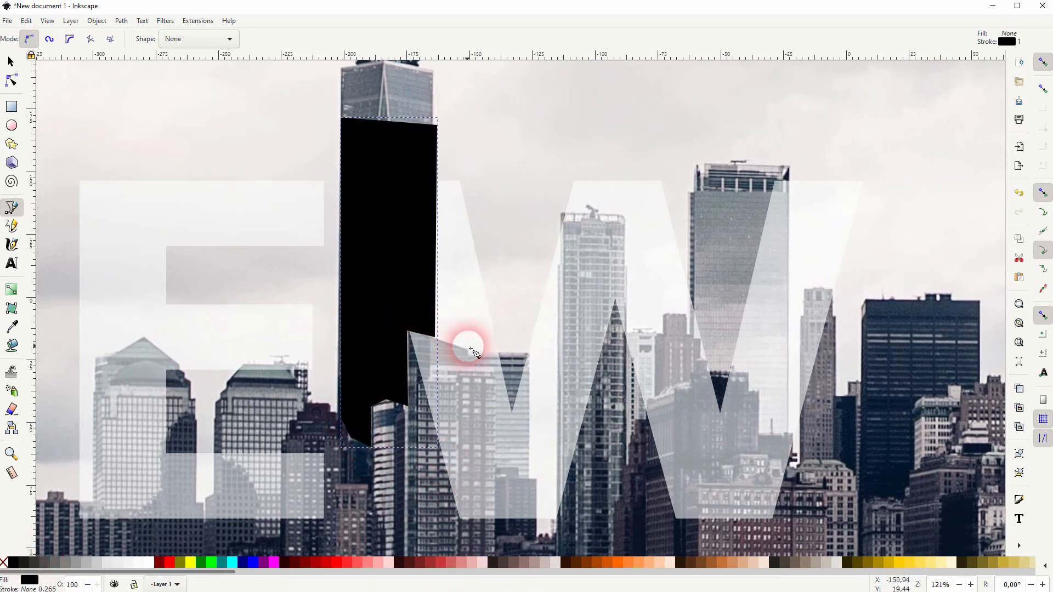
pyautogui.scroll(-1, 523, 353)
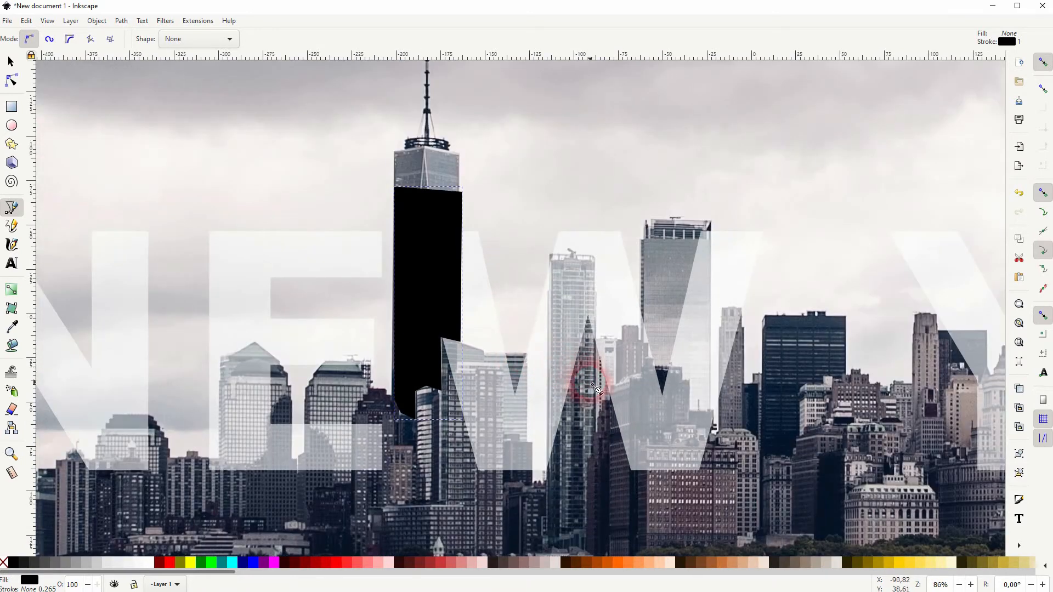
# Begin a Bezier path on the narrow tower overlapped by the W, tracing its left edge and rooftop with the small roof structure
pyautogui.moveTo(605, 492); pyautogui.dragTo(560, 454)
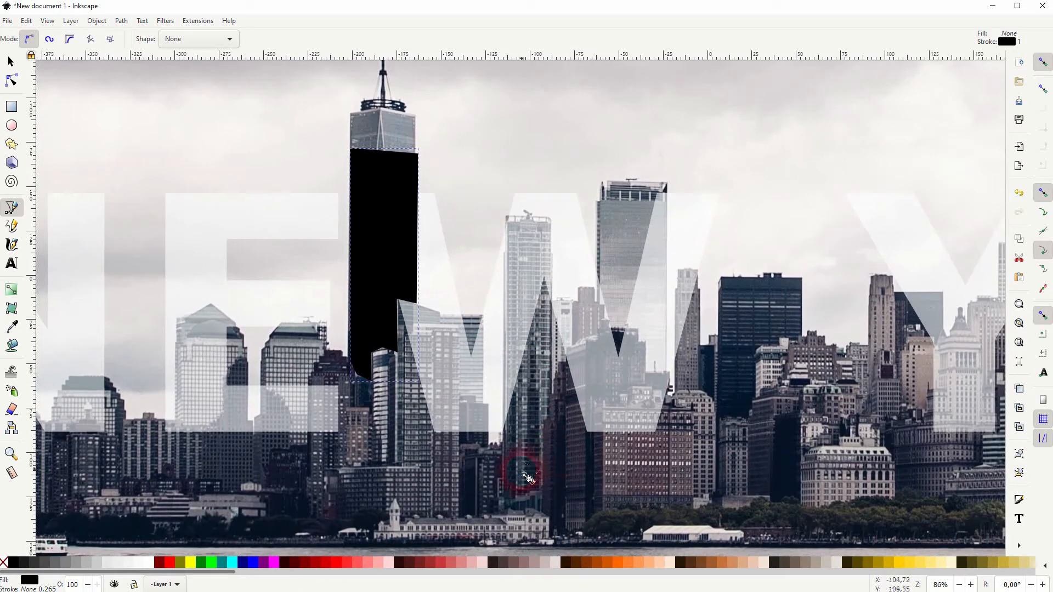
pyautogui.click(505, 476)
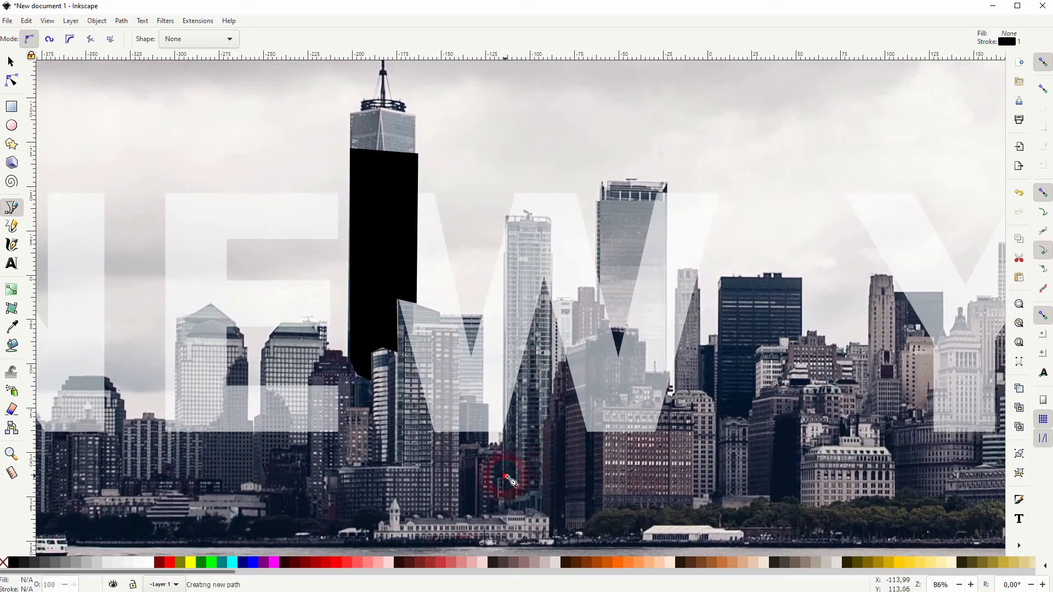
pyautogui.click(507, 218)
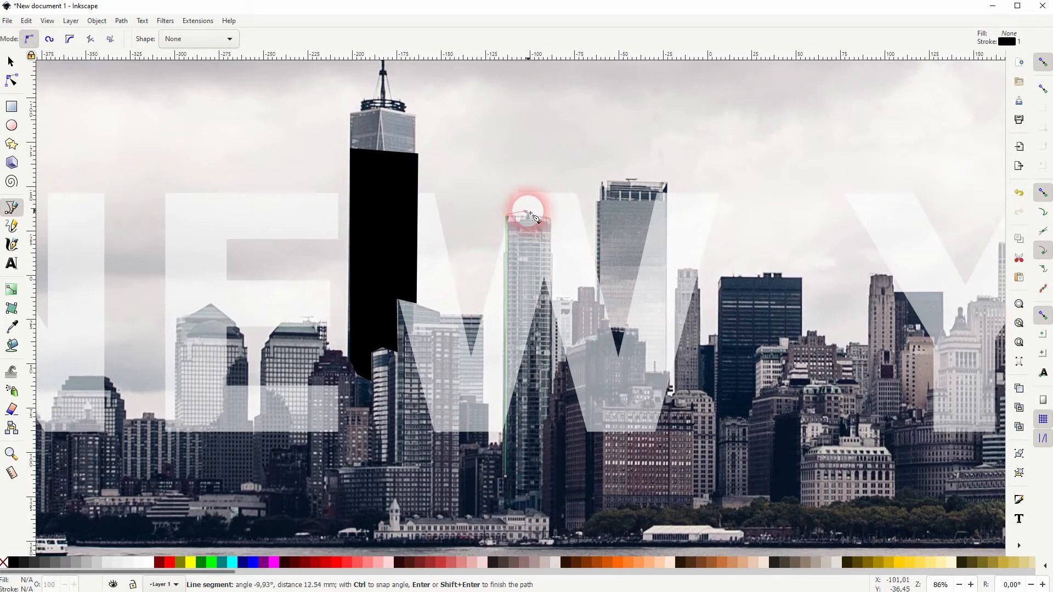
pyautogui.scroll(3, 527, 214)
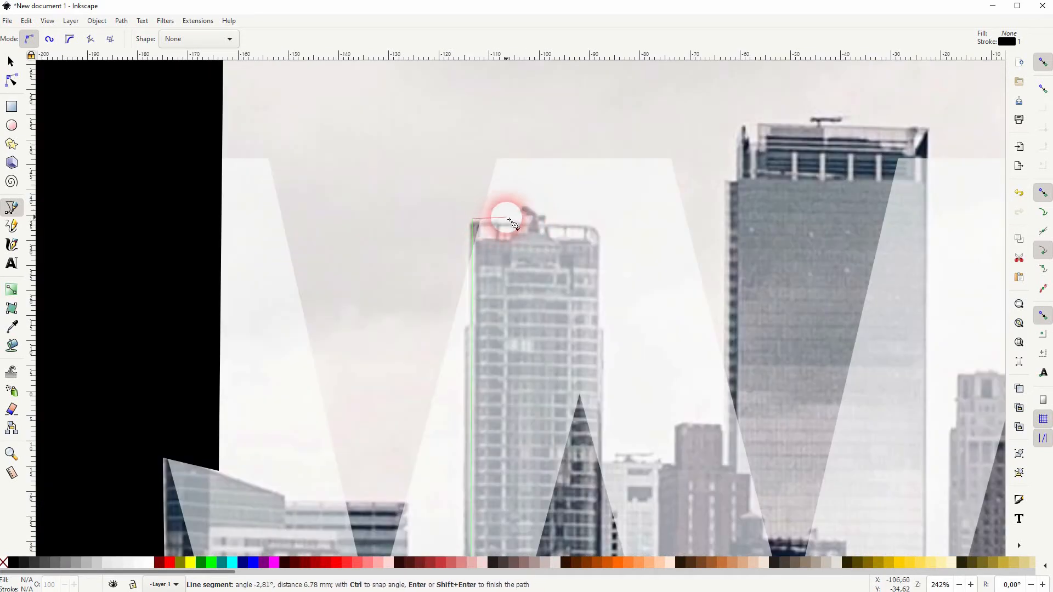
pyautogui.click(528, 221)
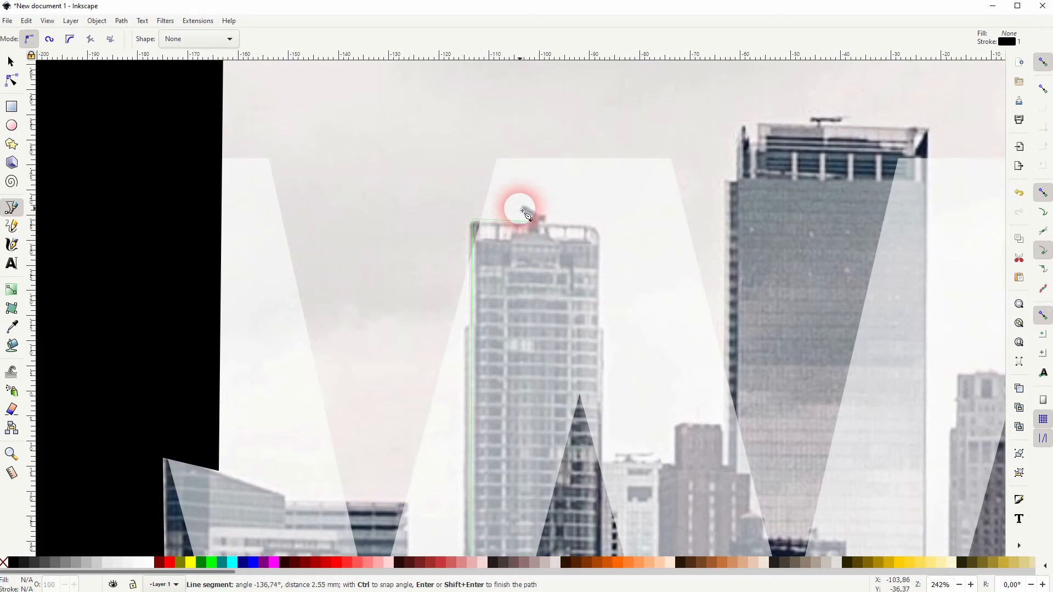
pyautogui.click(536, 213)
pyautogui.click(546, 216)
pyautogui.click(545, 224)
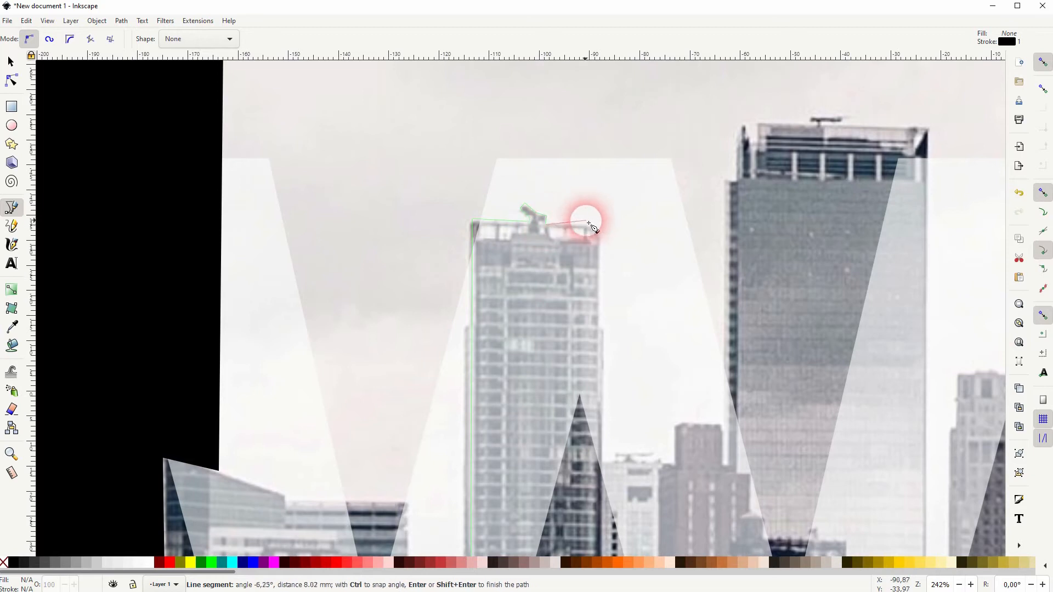
pyautogui.click(600, 236)
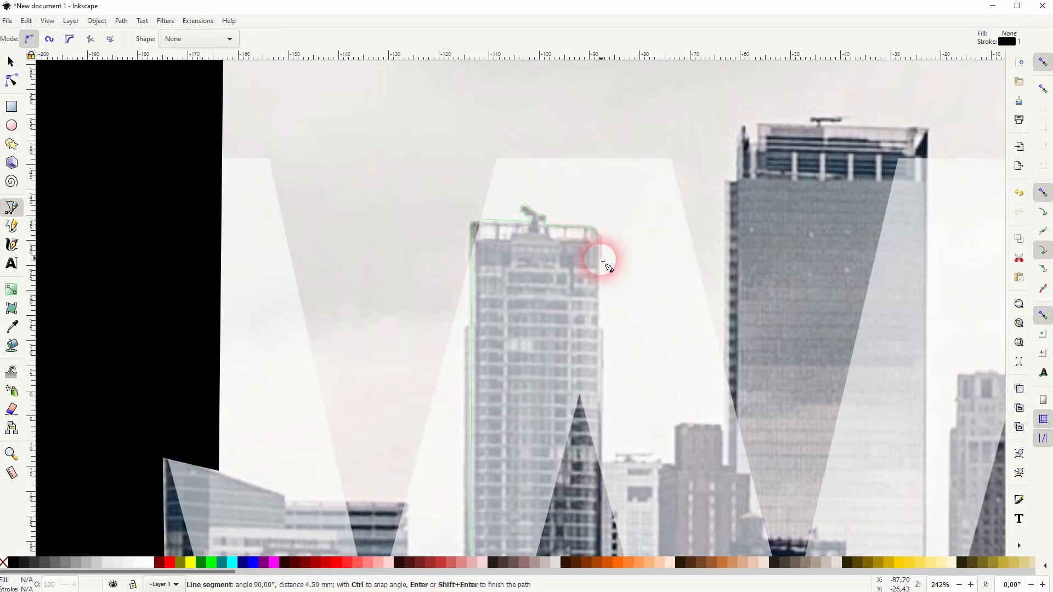
# Trace down the narrow tower's right edge and close the path at its base
pyautogui.moveTo(604, 468); pyautogui.dragTo(544, 177)
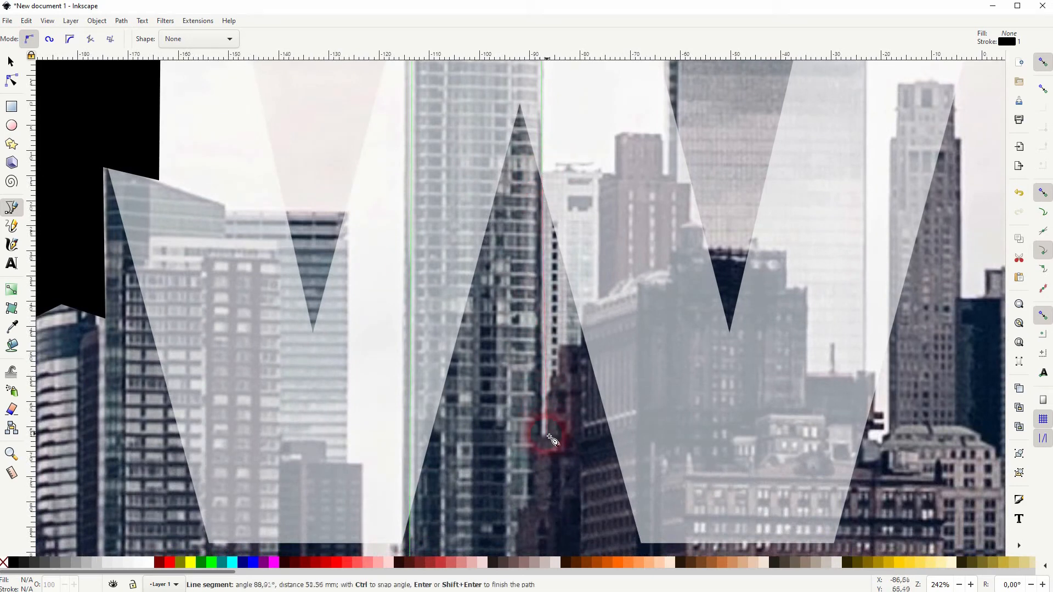
pyautogui.scroll(-1, 543, 438)
pyautogui.moveTo(543, 437); pyautogui.dragTo(538, 377)
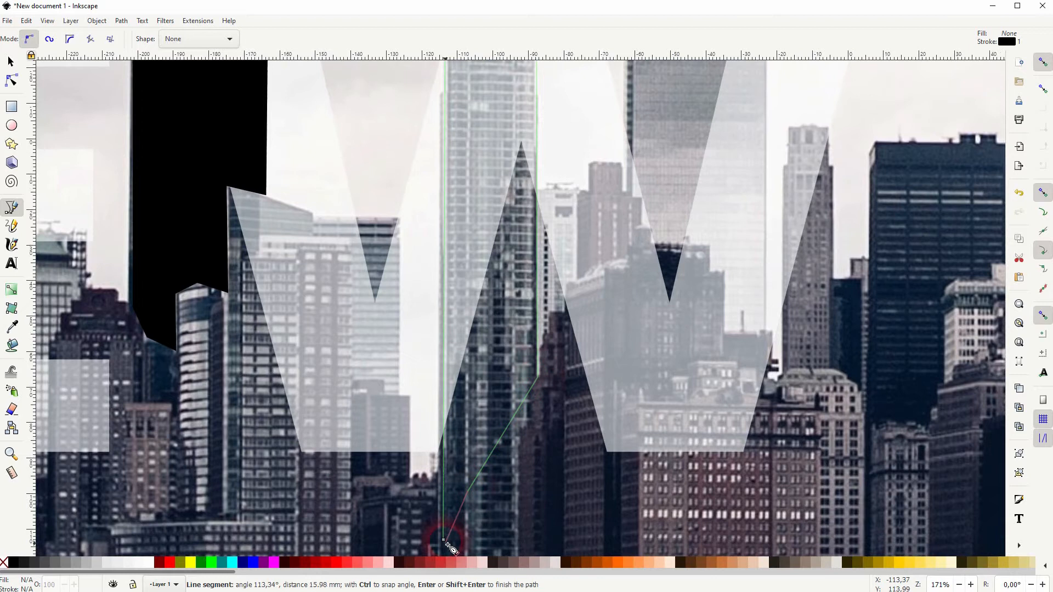
pyautogui.click(458, 542)
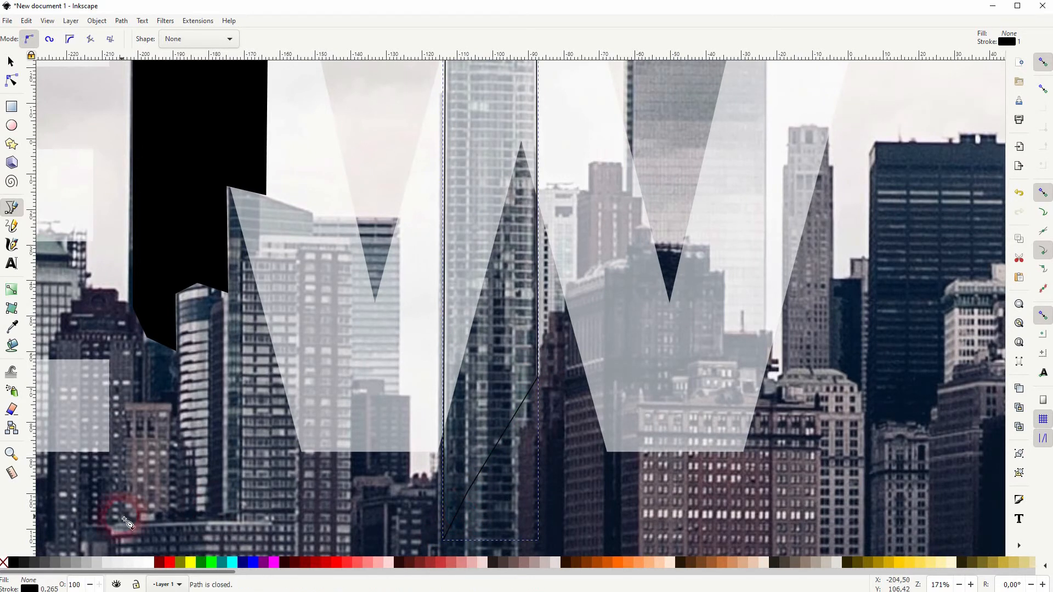
# Fill both the narrow tower's shape and the tallest tower's shape with maroon (#800000), leaving the narrow tower's shape without a stroke
pyautogui.click(15, 562)
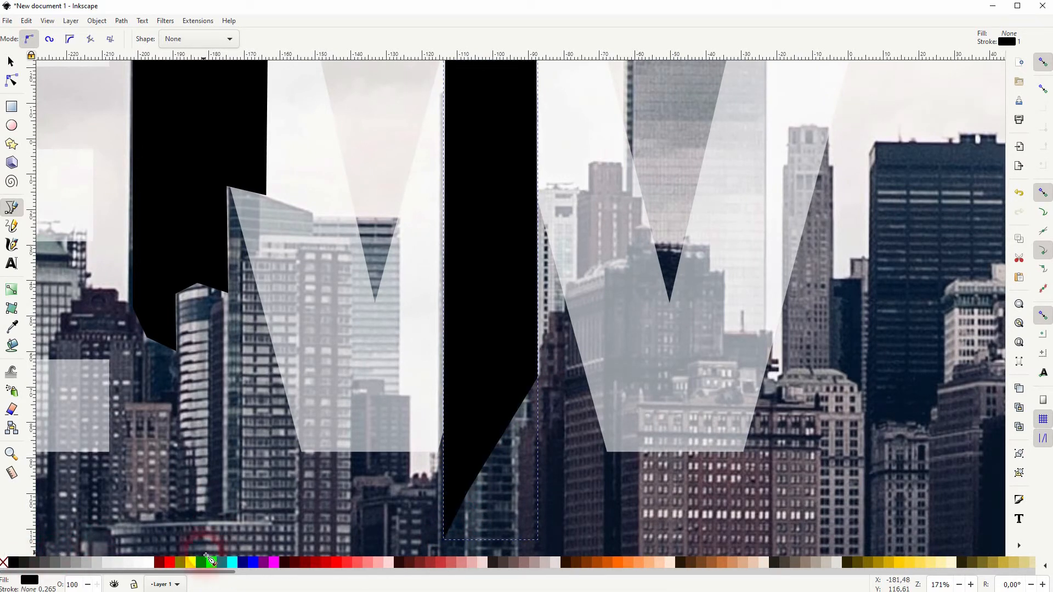
pyautogui.click(159, 563)
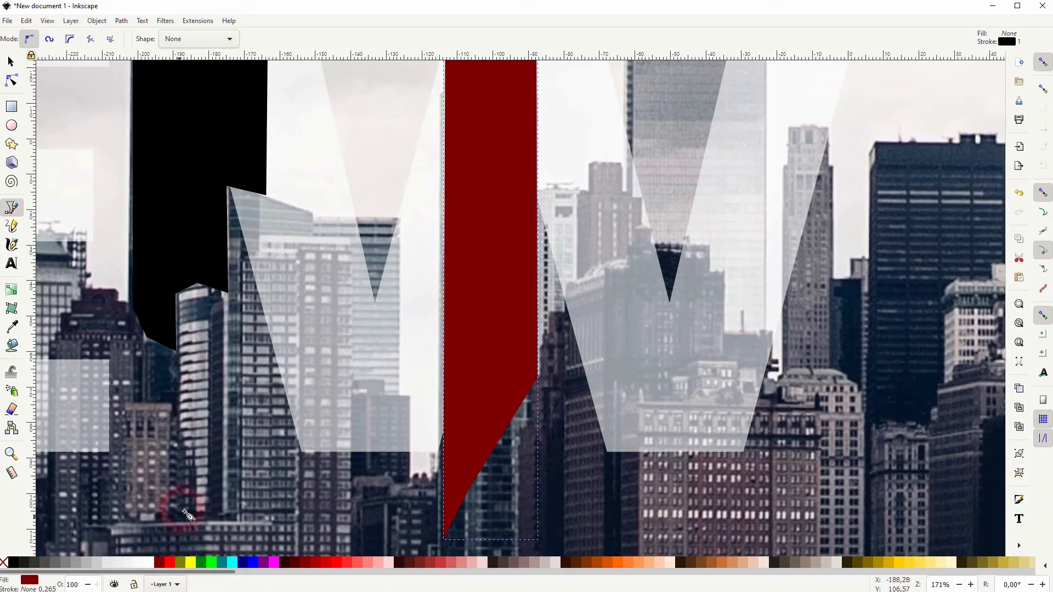
pyautogui.click(10, 62)
pyautogui.click(207, 118)
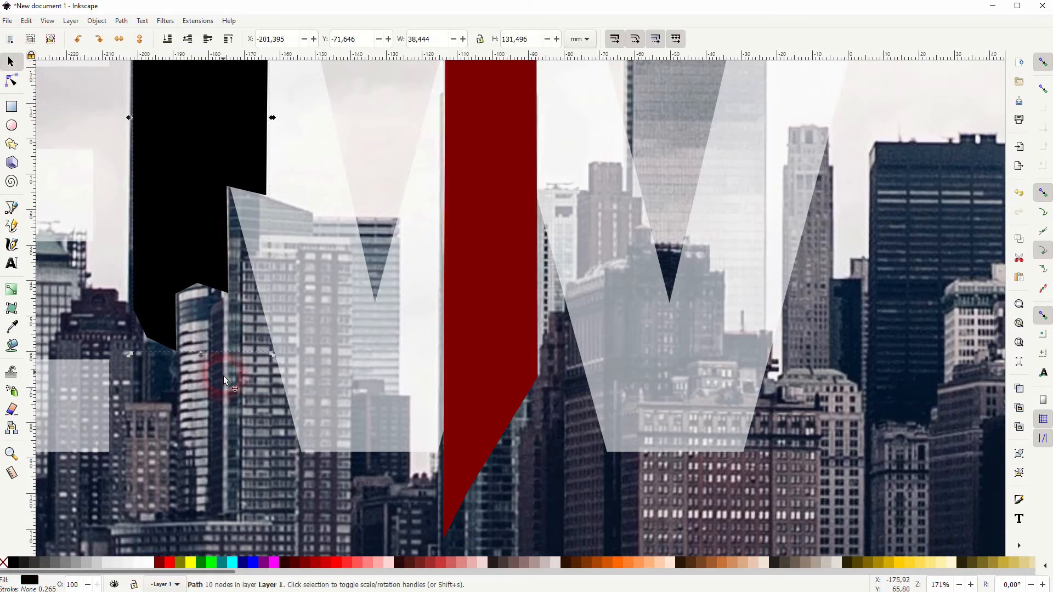
pyautogui.click(159, 562)
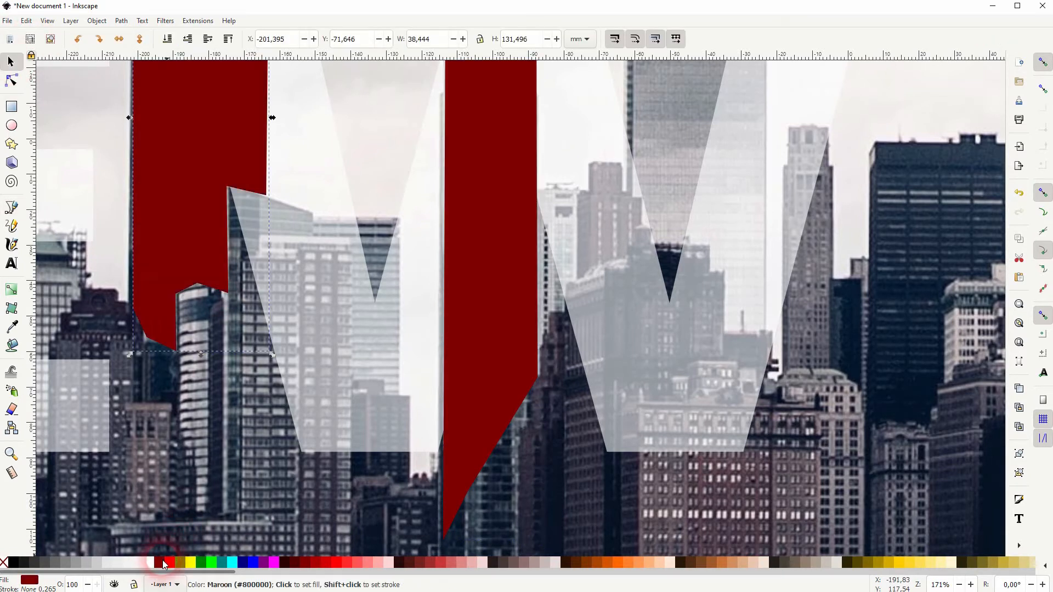
# Begin a Bezier path on the pale tower at the O's left edge, tracing its left side and stepped rooftop
pyautogui.click(12, 207)
pyautogui.scroll(-2, 305, 216)
pyautogui.moveTo(305, 223); pyautogui.dragTo(482, 364)
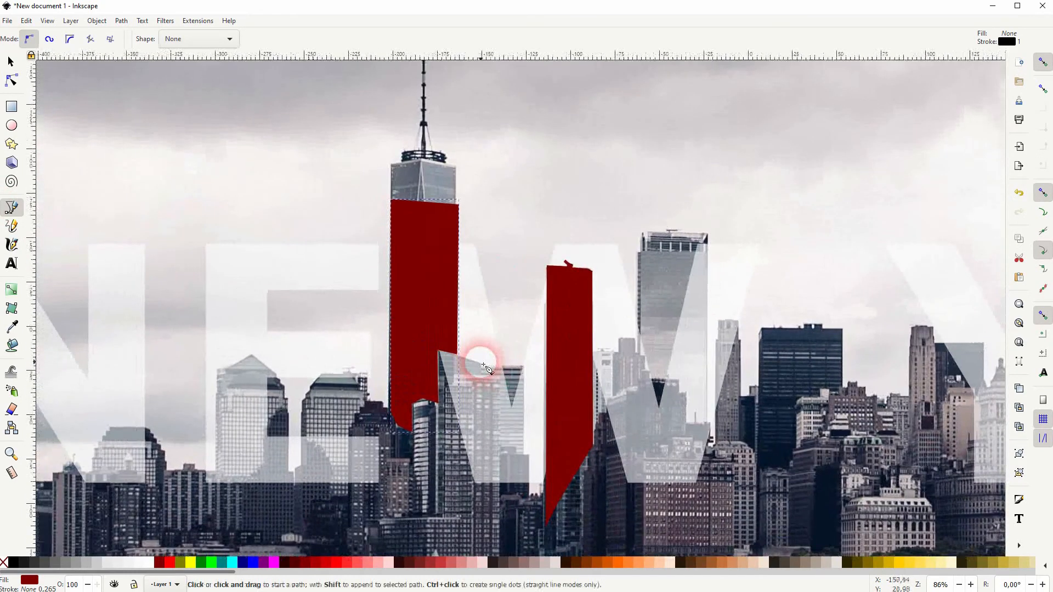
pyautogui.moveTo(717, 381); pyautogui.dragTo(535, 378)
pyautogui.moveTo(595, 411); pyautogui.dragTo(280, 373)
pyautogui.click(663, 496)
pyautogui.scroll(3, 689, 263)
pyautogui.click(605, 269)
pyautogui.click(658, 267)
pyautogui.click(679, 259)
pyautogui.click(677, 237)
pyautogui.click(738, 225)
pyautogui.click(743, 187)
pyautogui.click(810, 236)
# Trace the pale tower's right side, close the path at its base and fill it maroon
pyautogui.moveTo(905, 343); pyautogui.dragTo(791, 206)
pyautogui.click(713, 414)
pyautogui.click(463, 504)
pyautogui.click(159, 562)
# Begin a Bezier path on the large building behind the R, tracing its upper-left corner and roofline
pyautogui.scroll(-4, 800, 267)
pyautogui.scroll(2, 932, 219)
pyautogui.scroll(3, 584, 141)
pyautogui.click(579, 141)
pyautogui.click(556, 138)
pyautogui.click(557, 102)
pyautogui.click(639, 95)
pyautogui.click(641, 74)
pyautogui.click(604, 221)
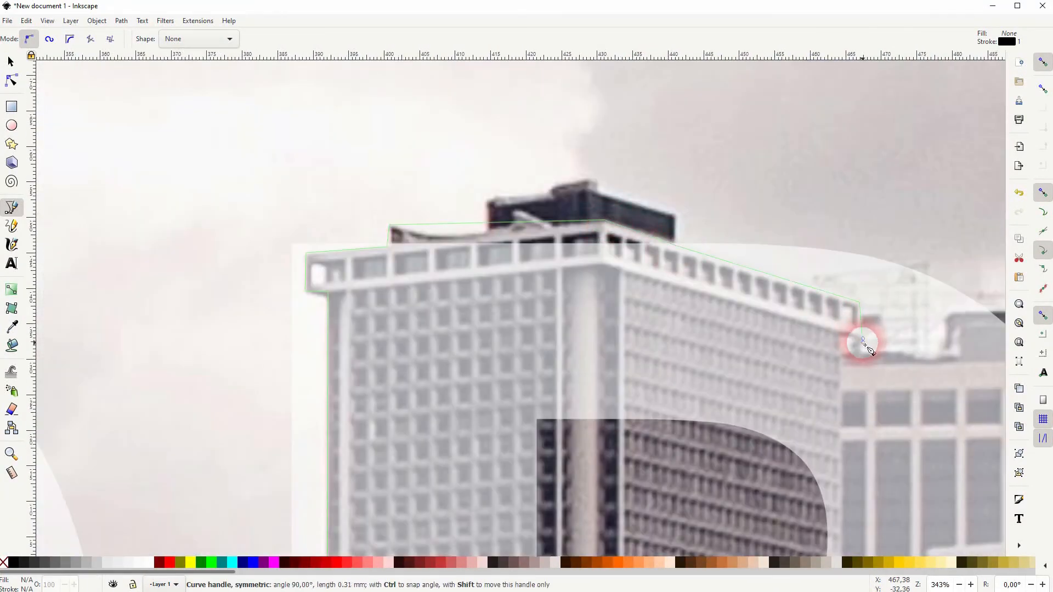
# Trace the large building's right side and lower edge to close the path, and give it a maroon fill without a stroke
pyautogui.click(864, 342)
pyautogui.click(840, 363)
pyautogui.moveTo(840, 364); pyautogui.dragTo(606, 108)
pyautogui.click(603, 431)
pyautogui.moveTo(486, 449); pyautogui.dragTo(578, 247)
pyautogui.click(388, 488)
pyautogui.click(179, 524)
pyautogui.click(159, 562)
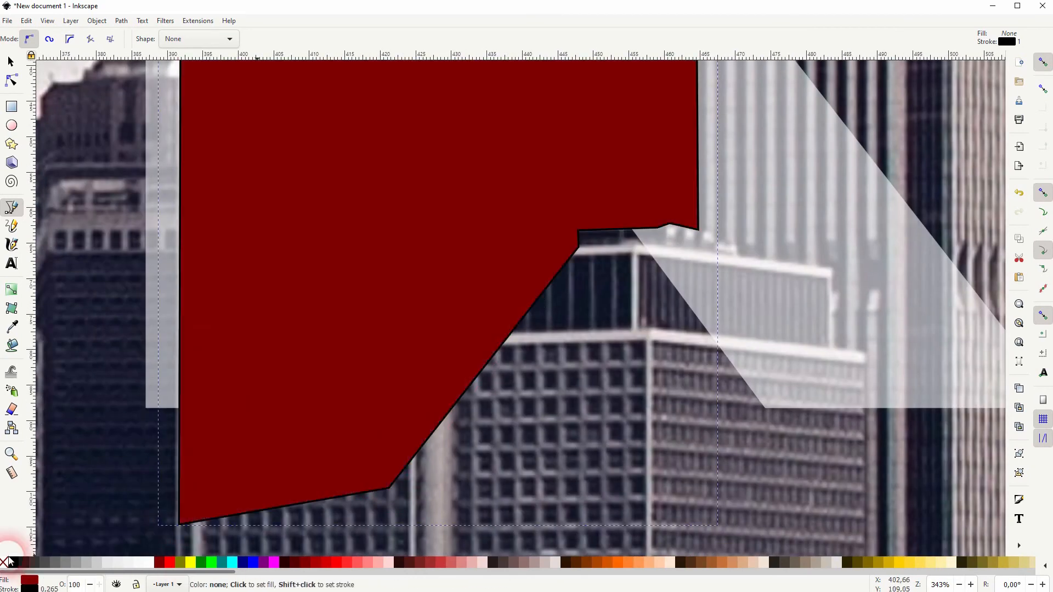
pyautogui.keyDown('shift'); pyautogui.click(4, 562); pyautogui.keyUp('shift')
pyautogui.press('space')
# Trace the small building behind the K, including its roof mast, as a closed path with maroon fill and no stroke
pyautogui.click(545, 489)
pyautogui.click(549, 181)
pyautogui.click(559, 179)
pyautogui.click(562, 156)
pyautogui.click(568, 179)
pyautogui.click(634, 182)
pyautogui.click(763, 528)
pyautogui.click(543, 489)
pyautogui.click(159, 562)
pyautogui.keyDown('shift'); pyautogui.click(4, 562); pyautogui.keyUp('shift')
pyautogui.press('space')
# Unite the five maroon building shapes into a single path
pyautogui.scroll(-5, 395, 296)
pyautogui.moveTo(419, 284); pyautogui.dragTo(606, 311)
pyautogui.scroll(-3, 607, 311)
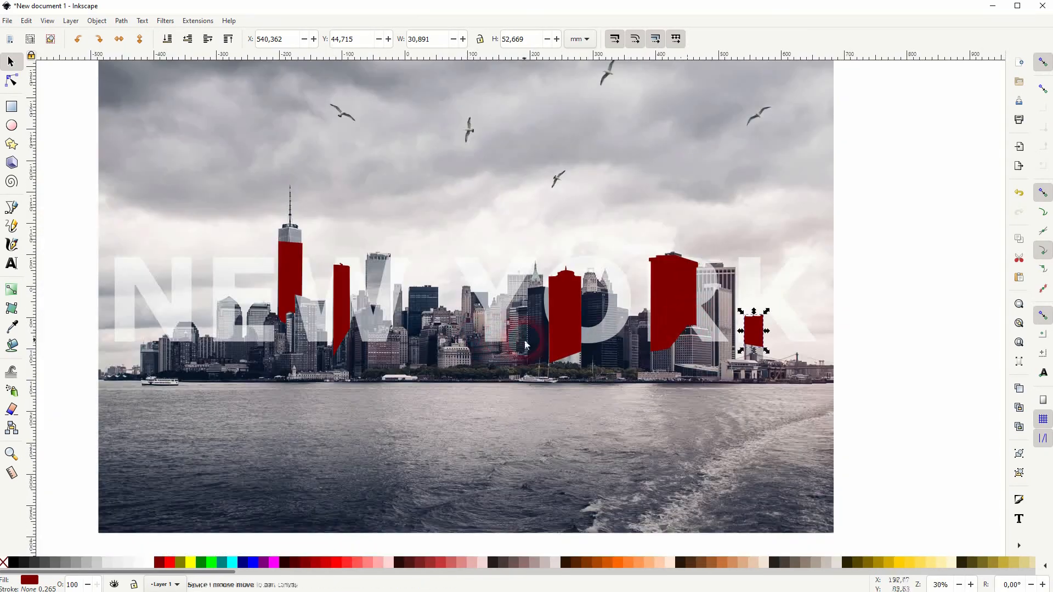
pyautogui.moveTo(502, 343); pyautogui.dragTo(594, 349)
pyautogui.click(363, 270)
pyautogui.keyDown('shift'); pyautogui.click(412, 282); pyautogui.keyUp('shift')
pyautogui.keyDown('shift'); pyautogui.click(633, 329); pyautogui.keyUp('shift')
pyautogui.keyDown('shift'); pyautogui.click(749, 307); pyautogui.keyUp('shift')
pyautogui.keyDown('shift'); pyautogui.click(822, 337); pyautogui.keyUp('shift')
pyautogui.click(121, 21)
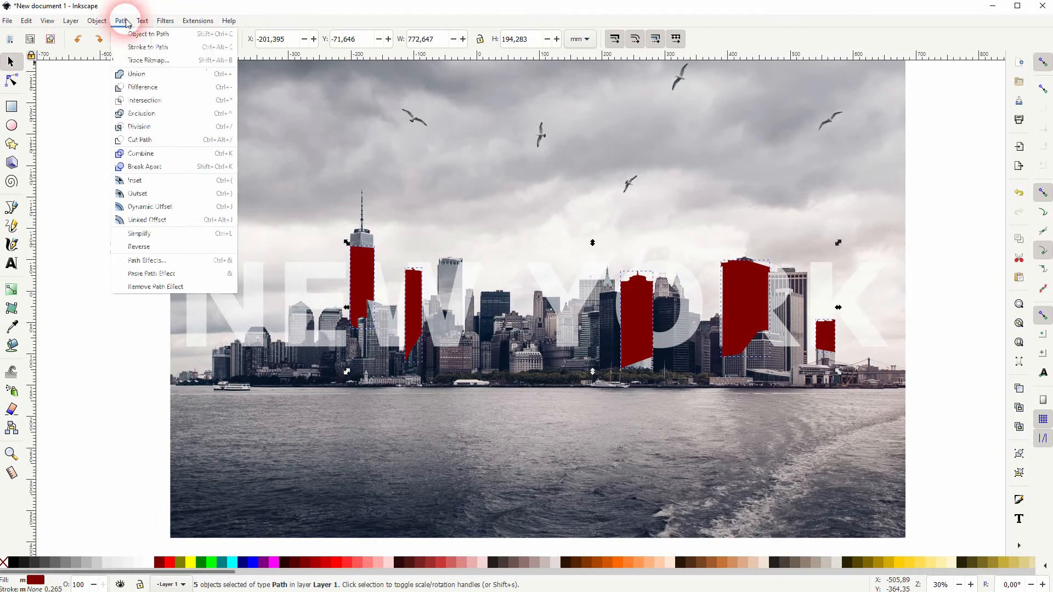
pyautogui.click(143, 77)
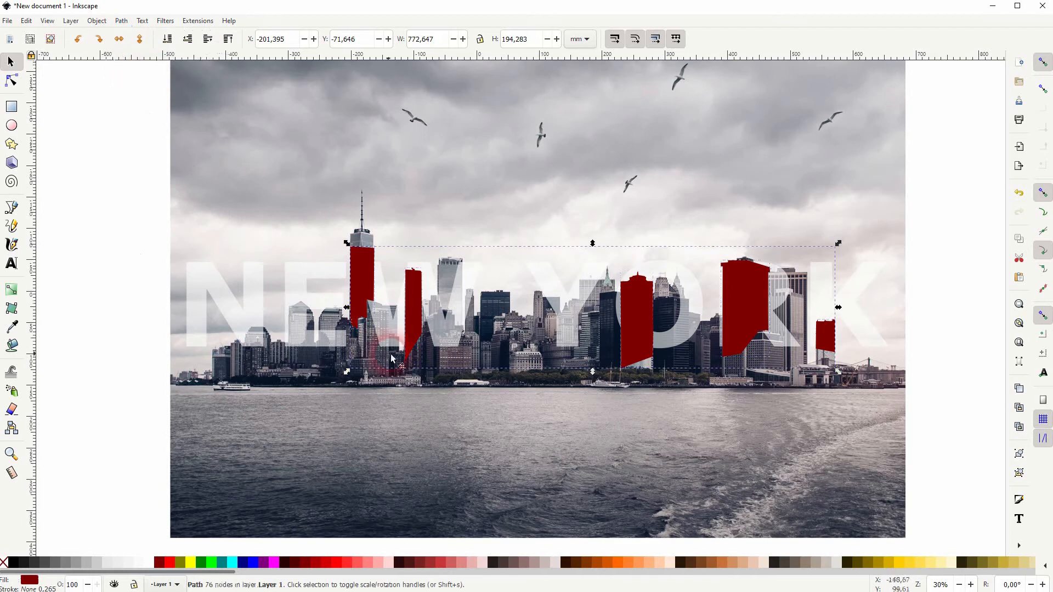
# Clip the semi-transparent top photo with the united maroon path
pyautogui.keyDown('shift'); pyautogui.click(237, 175); pyautogui.keyUp('shift')
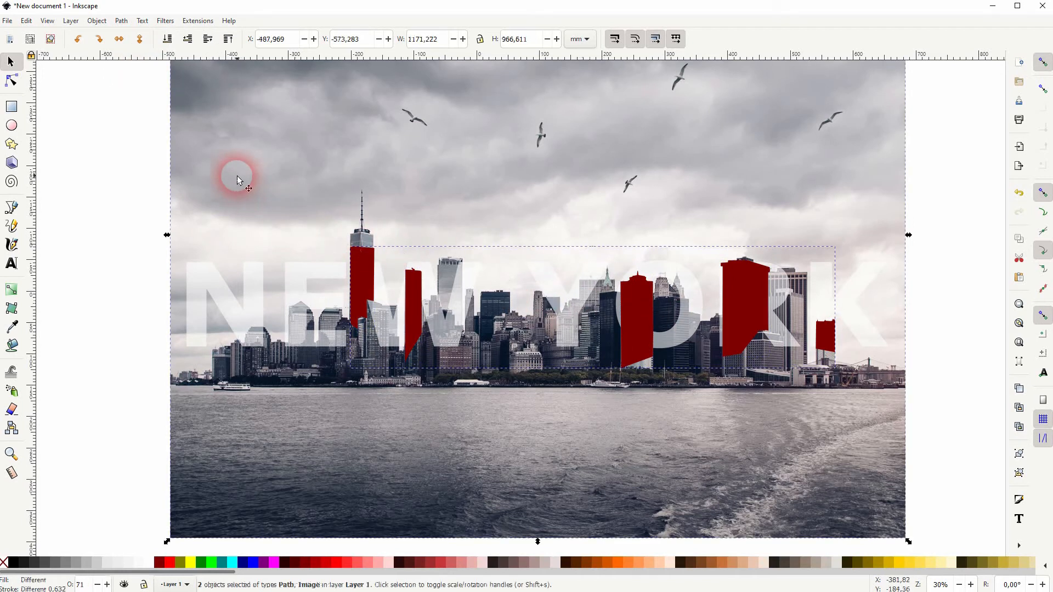
pyautogui.rightClick(405, 155)
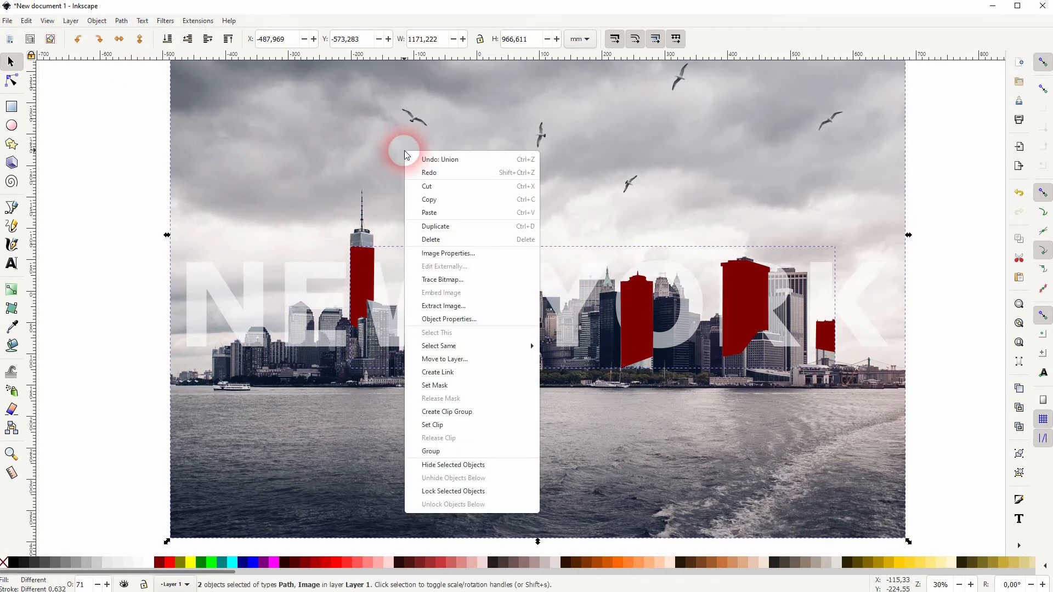
pyautogui.click(468, 425)
# Set the clipped photo's opacity to 100% and deselect it
pyautogui.scroll(-3, 476, 396)
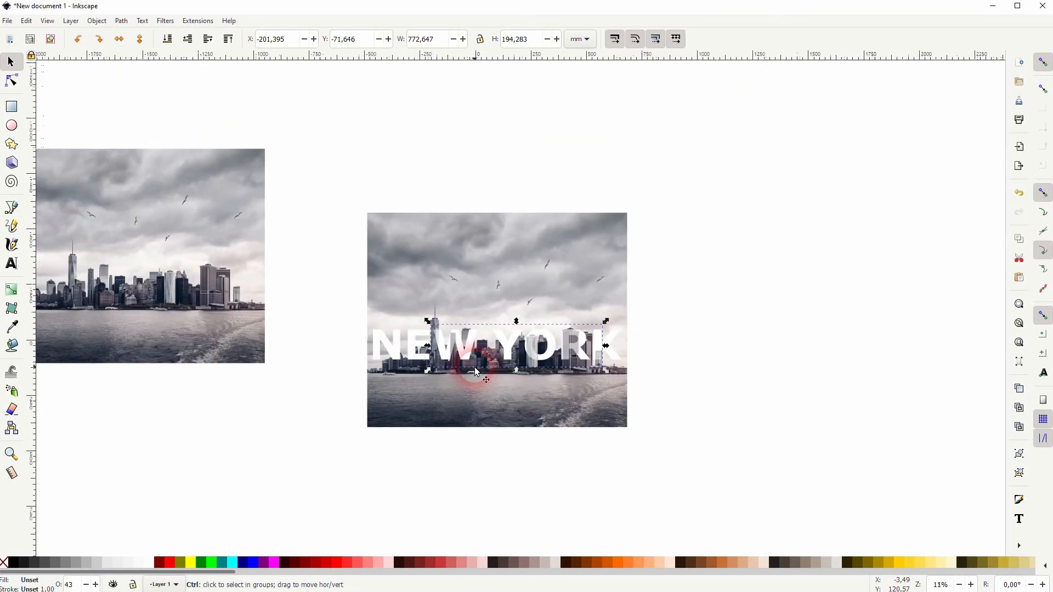
pyautogui.click(97, 20)
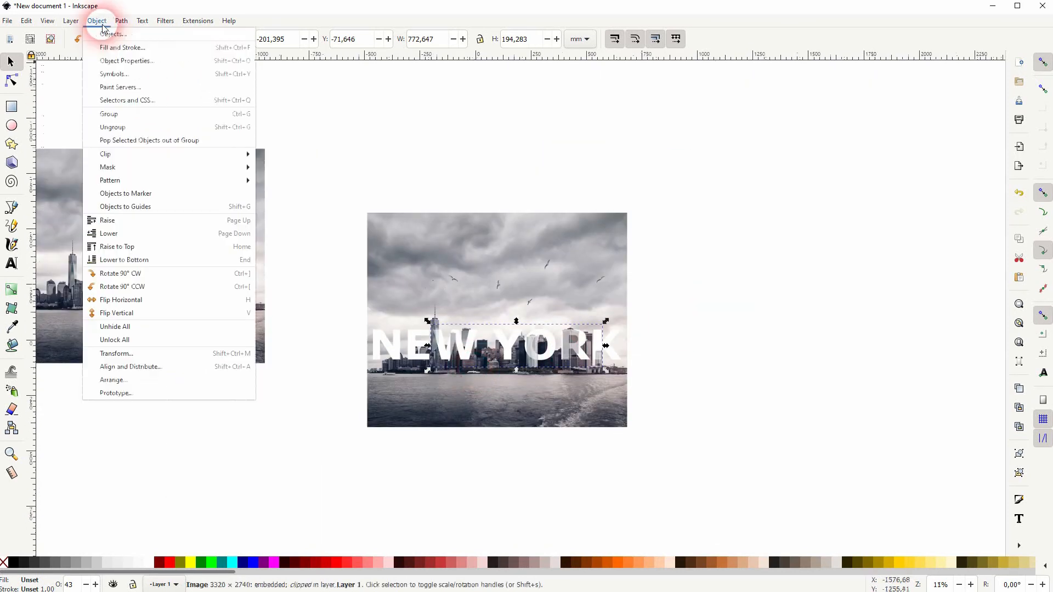
pyautogui.click(123, 54)
pyautogui.moveTo(864, 305); pyautogui.dragTo(1015, 304)
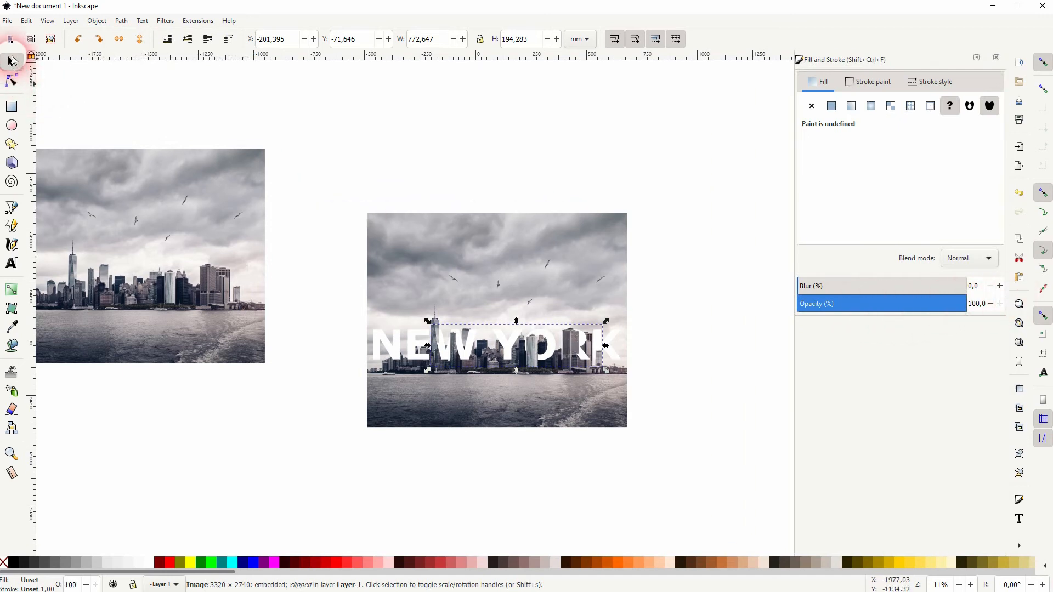
pyautogui.click(690, 384)
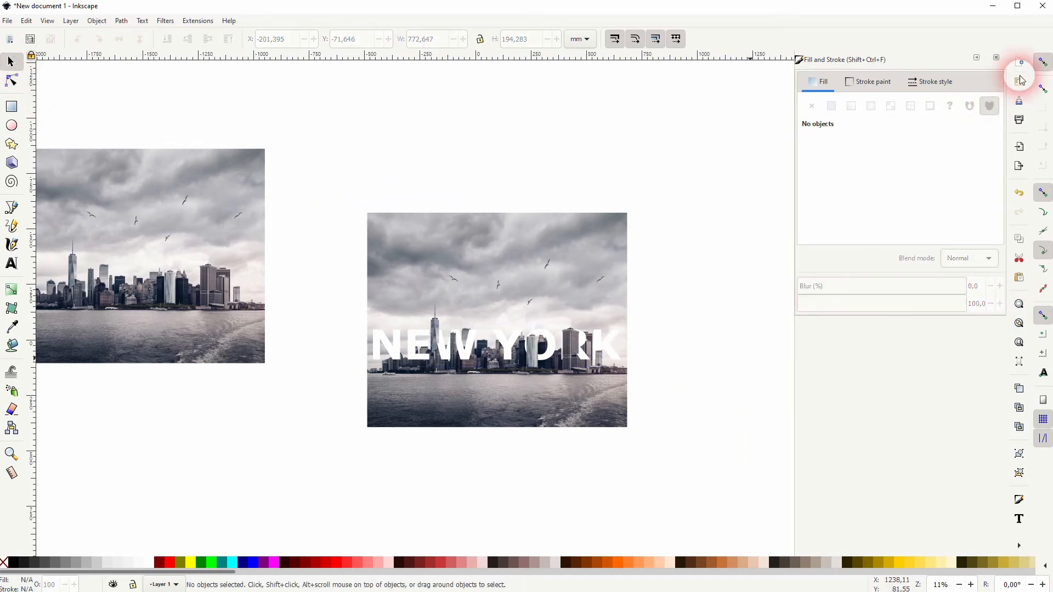
pyautogui.click(997, 57)
# Inspect how the towers overlap the NEW YORK text, and undo the opacity change and the clip
pyautogui.hscroll(-6, 455, 345)
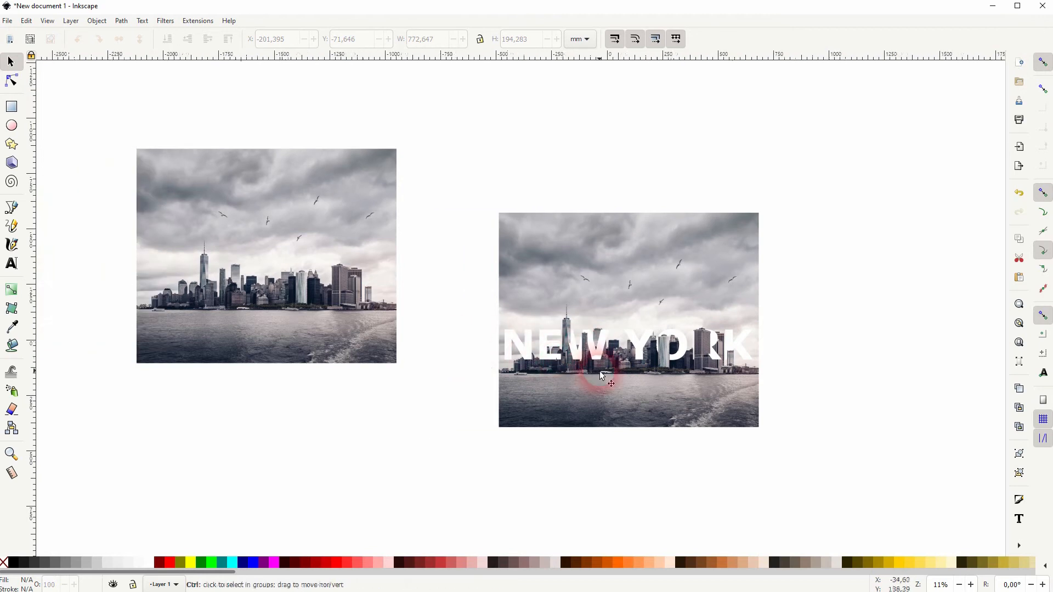
pyautogui.scroll(3, 600, 371)
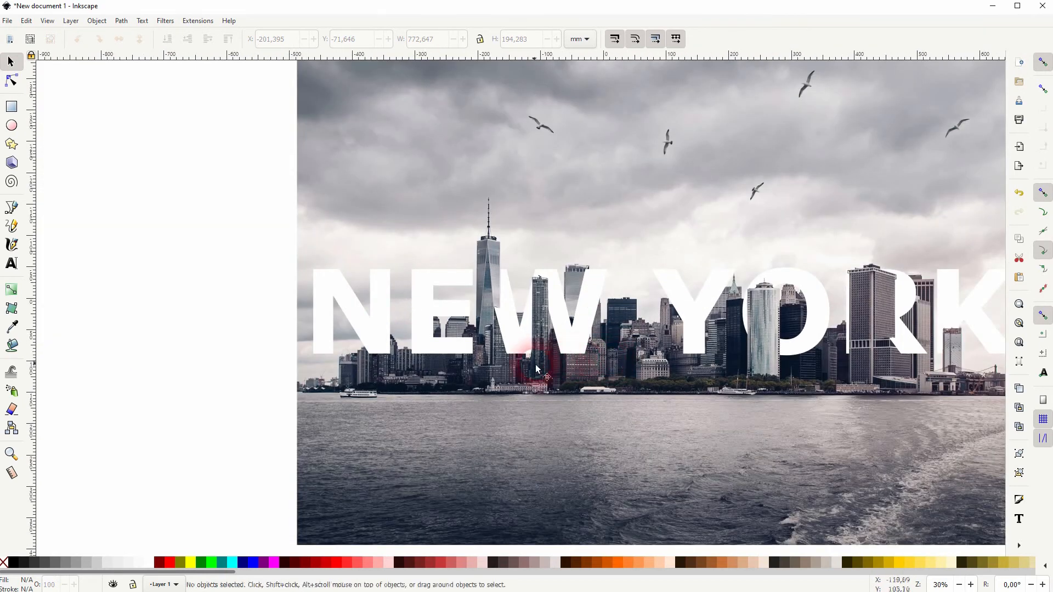
pyautogui.scroll(3, 500, 310)
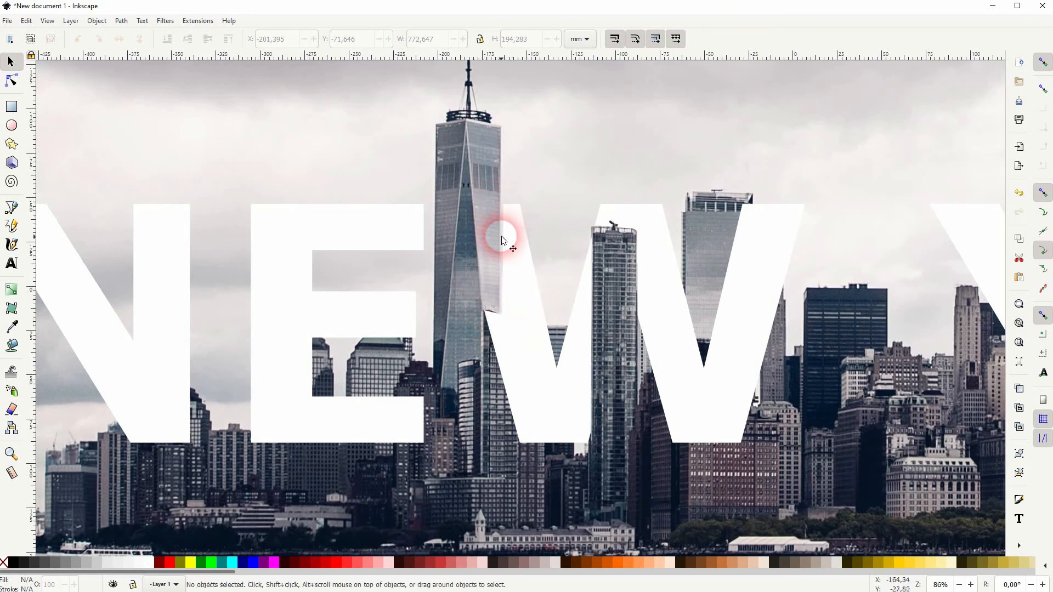
pyautogui.scroll(-3, 581, 329)
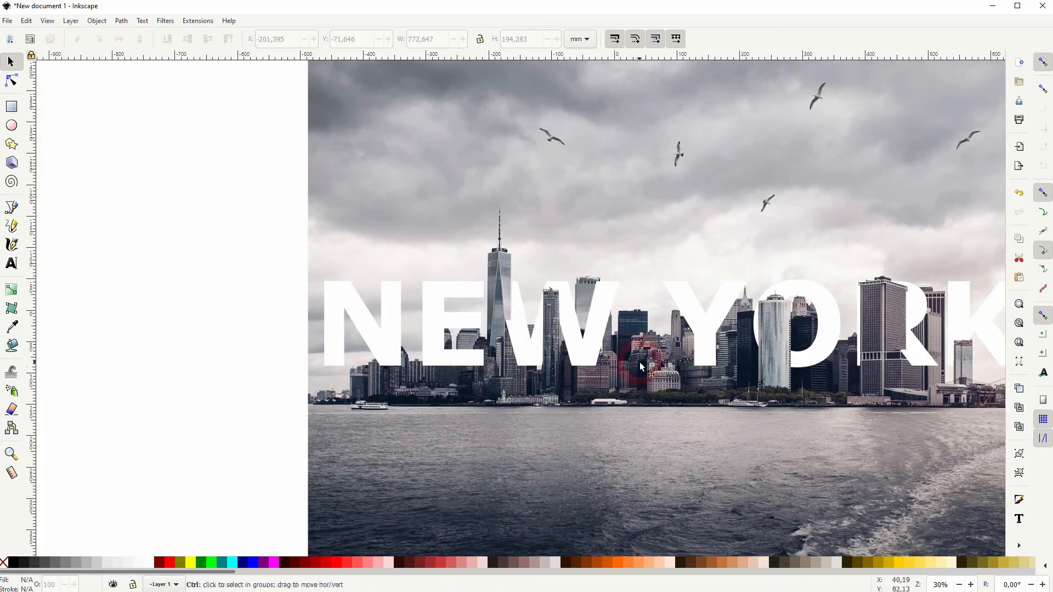
pyautogui.scroll(-1, 639, 362)
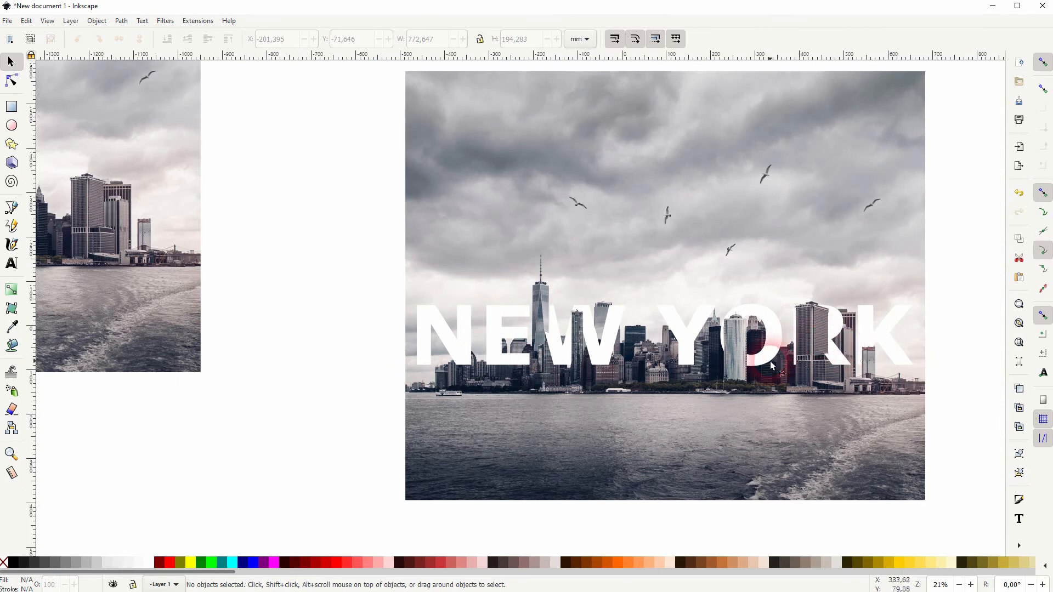
pyautogui.moveTo(747, 380); pyautogui.dragTo(675, 372)
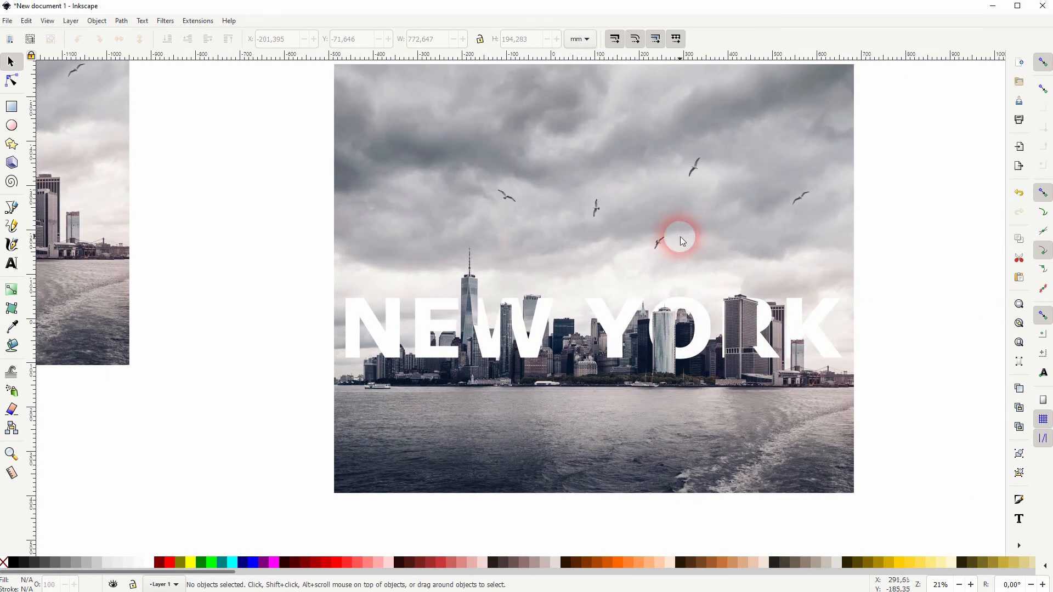
pyautogui.hotkey('ctrl', 'z')
pyautogui.hotkey('ctrl', 'z')
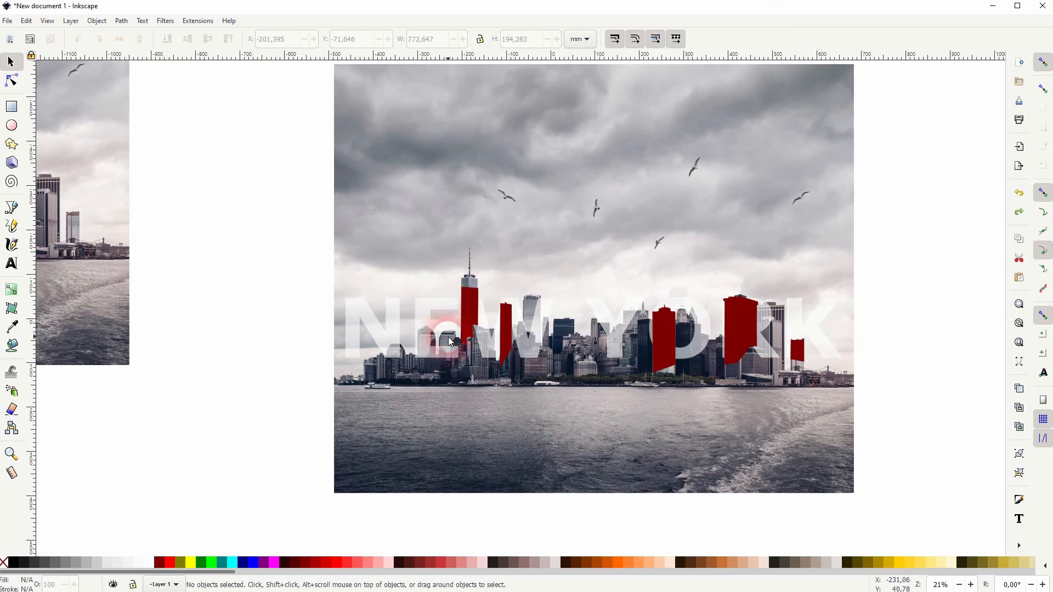
# Break the united maroon path apart into separate building shapes and select the tallest tower's shape
pyautogui.click(465, 318)
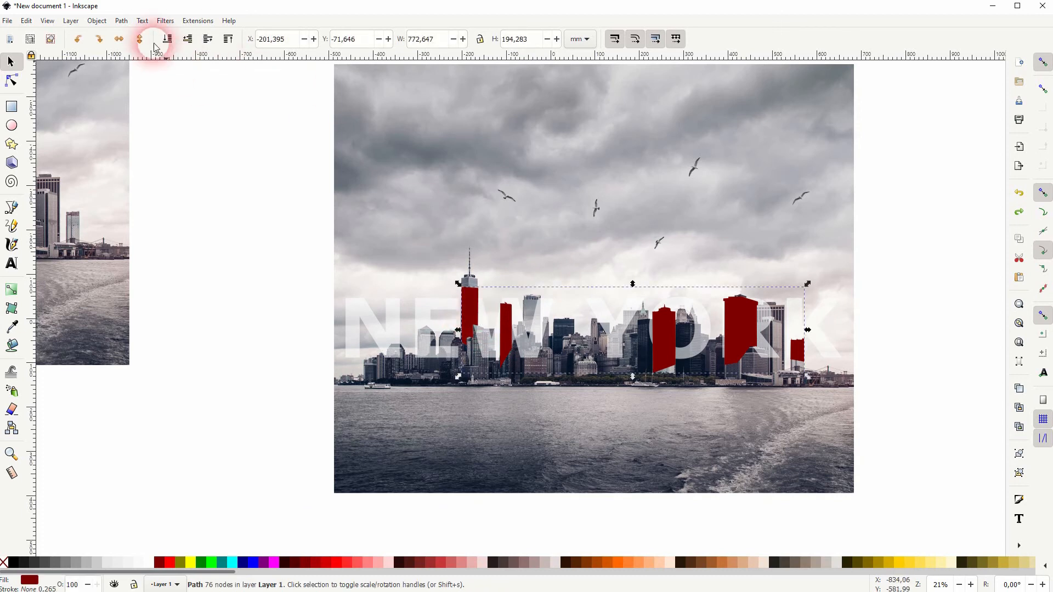
pyautogui.click(121, 20)
pyautogui.click(162, 164)
pyautogui.click(266, 318)
pyautogui.click(473, 312)
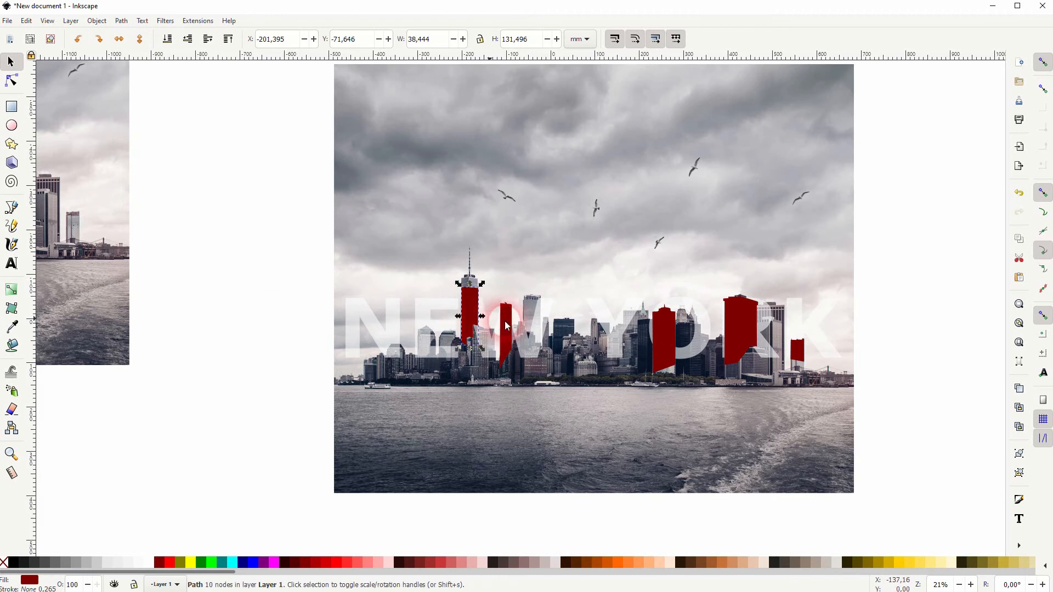
# Delete the tallest tower's shape and unite the remaining four maroon building shapes into one path
pyautogui.press('Delete')
pyautogui.click(505, 330)
pyautogui.keyDown('shift'); pyautogui.click(659, 335); pyautogui.keyUp('shift')
pyautogui.keyDown('shift'); pyautogui.click(740, 329); pyautogui.keyUp('shift')
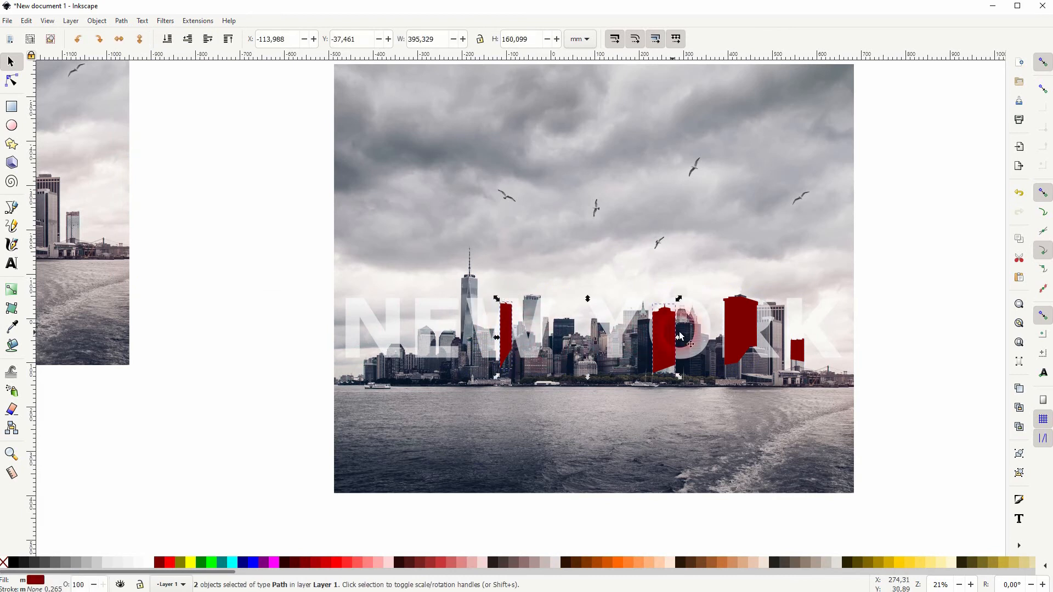
pyautogui.keyDown('shift'); pyautogui.click(802, 354); pyautogui.keyUp('shift')
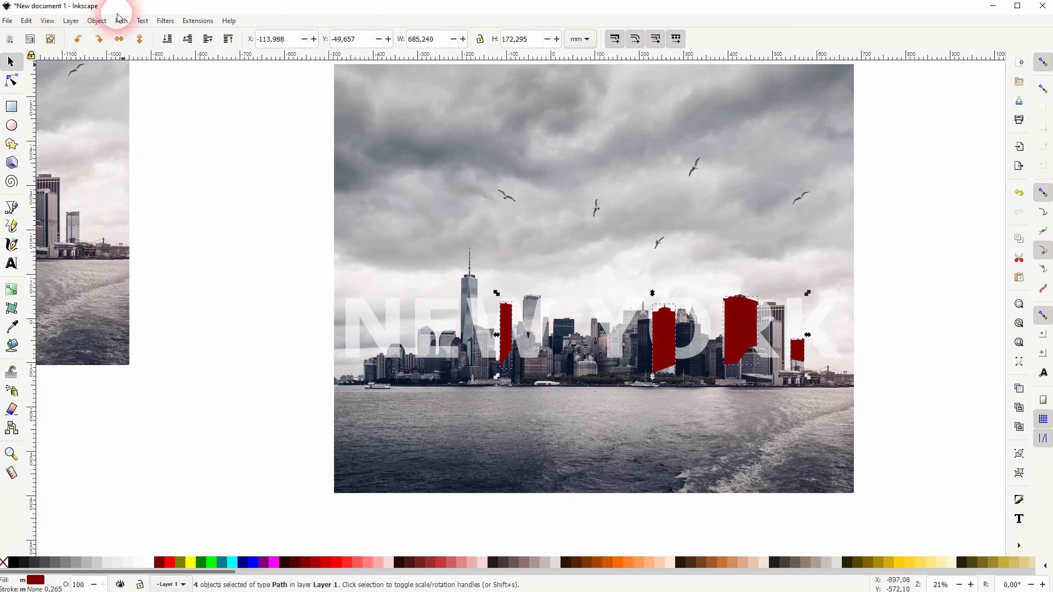
pyautogui.click(122, 21)
pyautogui.click(159, 75)
# Clip the semi-transparent top photo with the united path of the four remaining buildings
pyautogui.keyDown('shift'); pyautogui.click(414, 140); pyautogui.keyUp('shift')
pyautogui.rightClick(413, 142)
pyautogui.click(445, 401)
# Set the clipped building photo's opacity to 100% and deselect it
pyautogui.click(97, 21)
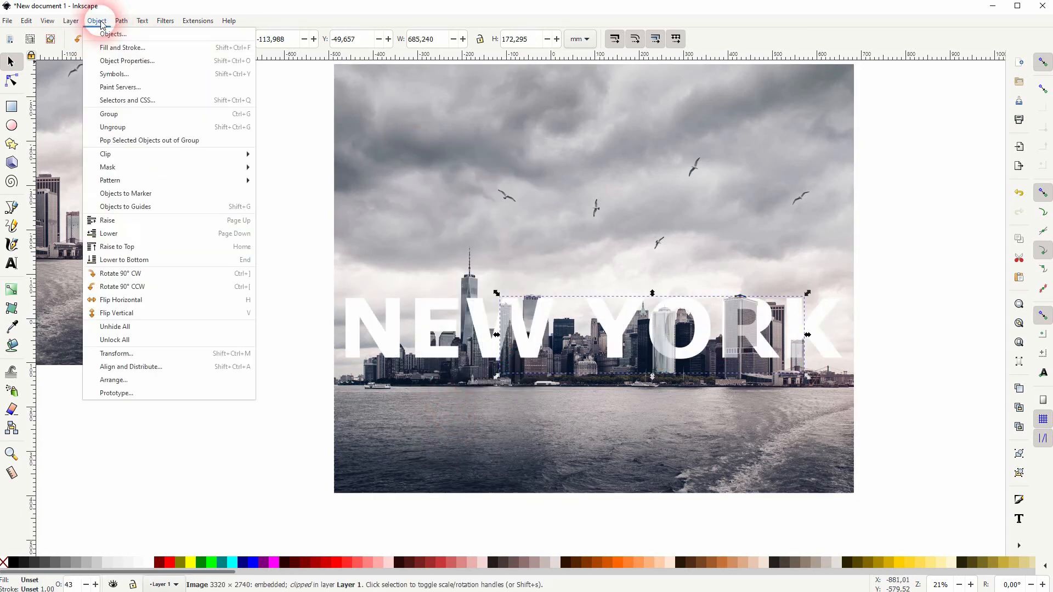
pyautogui.click(132, 46)
pyautogui.moveTo(884, 304); pyautogui.dragTo(1016, 300)
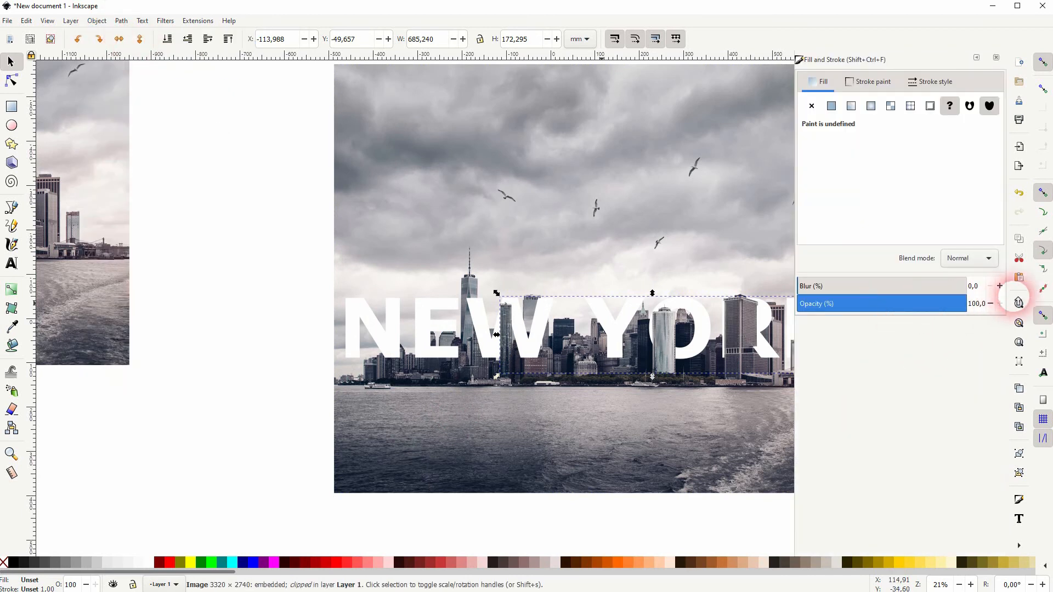
pyautogui.click(996, 57)
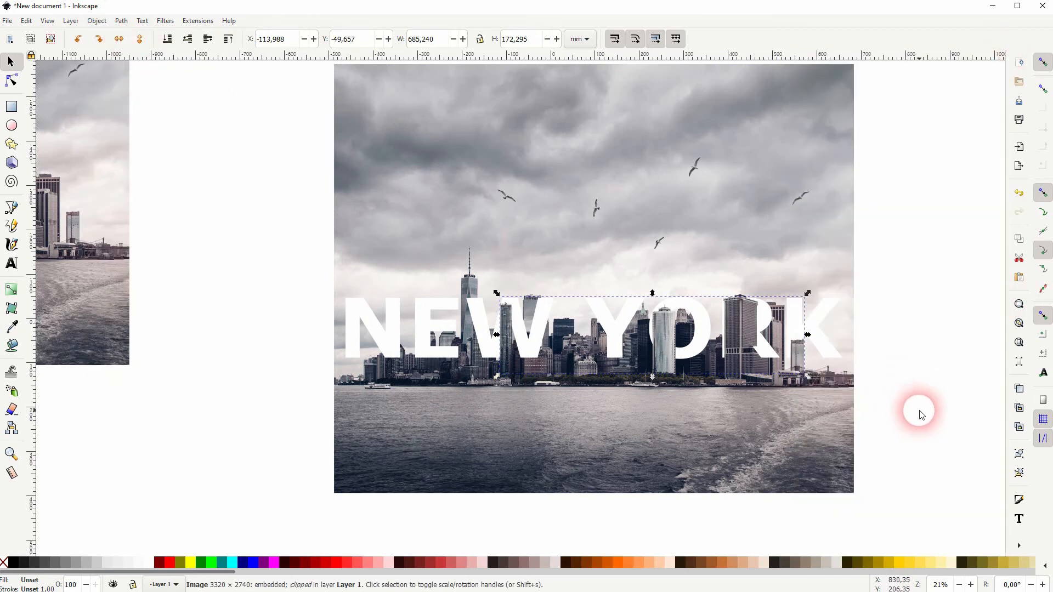
pyautogui.click(932, 406)
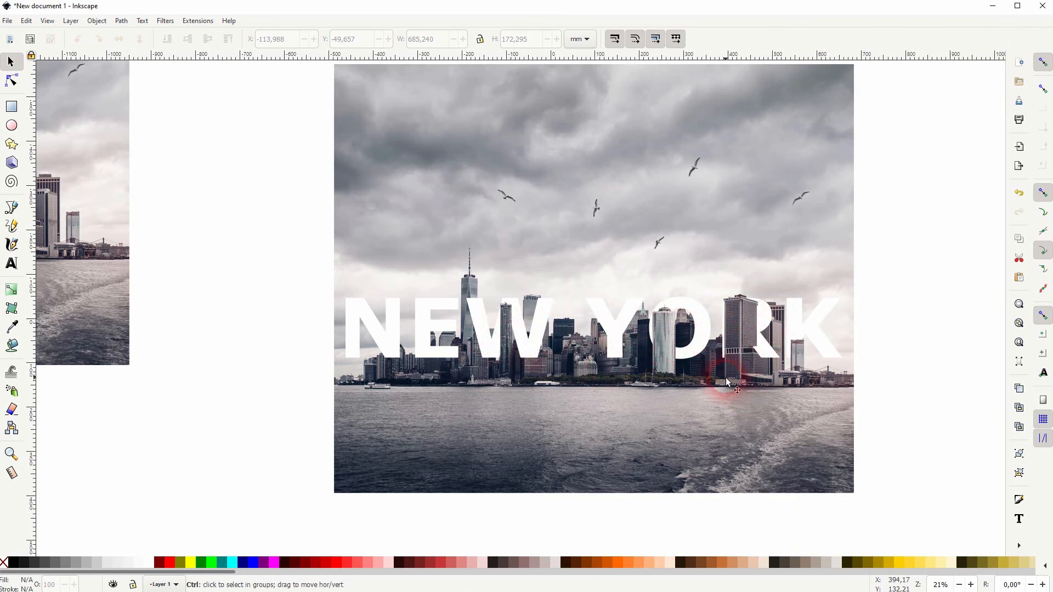
pyautogui.keyDown('ctrl'); pyautogui.scroll(-1, 725, 379); pyautogui.keyUp('ctrl')
pyautogui.keyDown('ctrl'); pyautogui.scroll(-1, 726, 378); pyautogui.keyUp('ctrl')
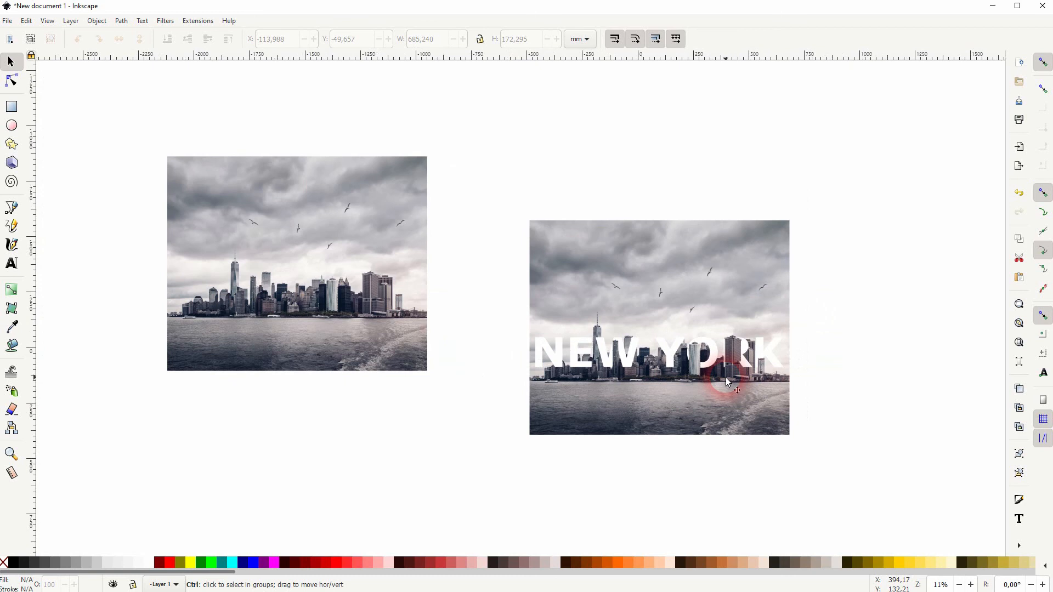
pyautogui.keyDown('ctrl'); pyautogui.scroll(1, 725, 379); pyautogui.keyUp('ctrl')
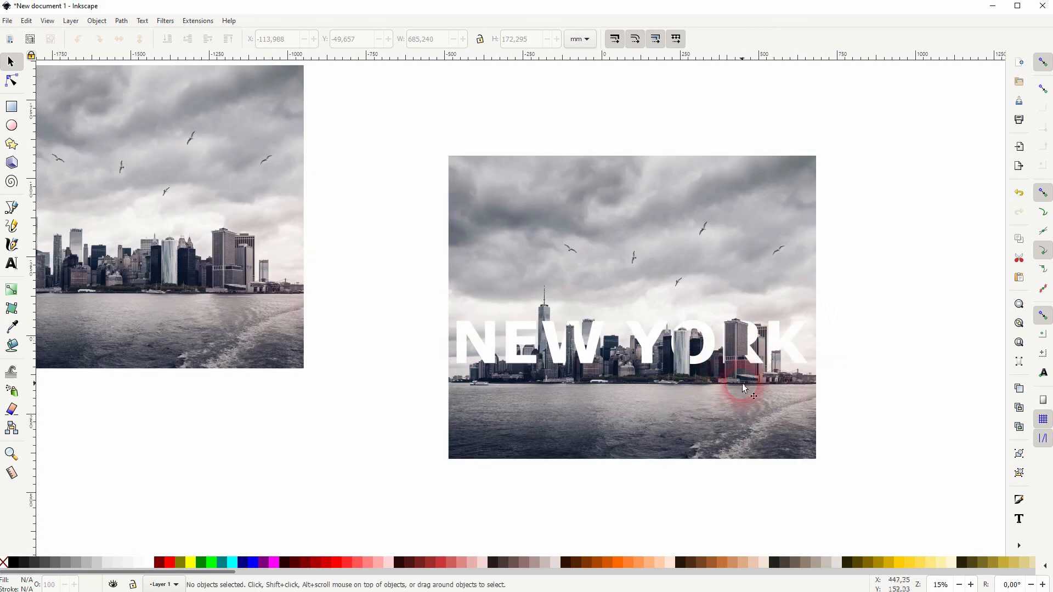